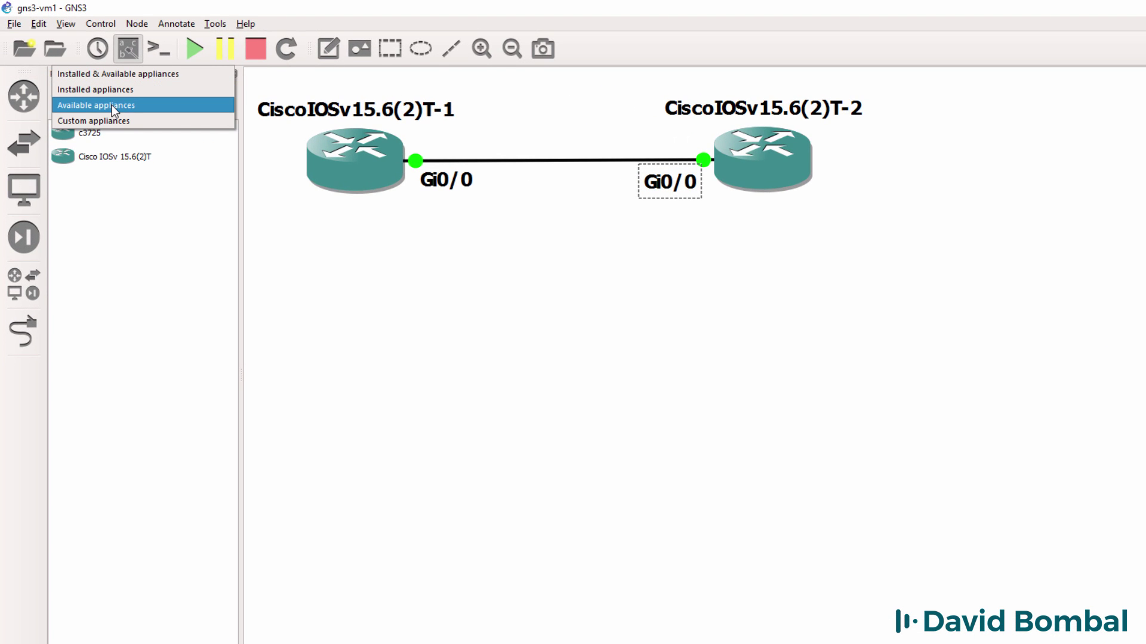
# Switch the Routers list to show all available appliances and select Cisco 3725.
pyautogui.click(112, 105)
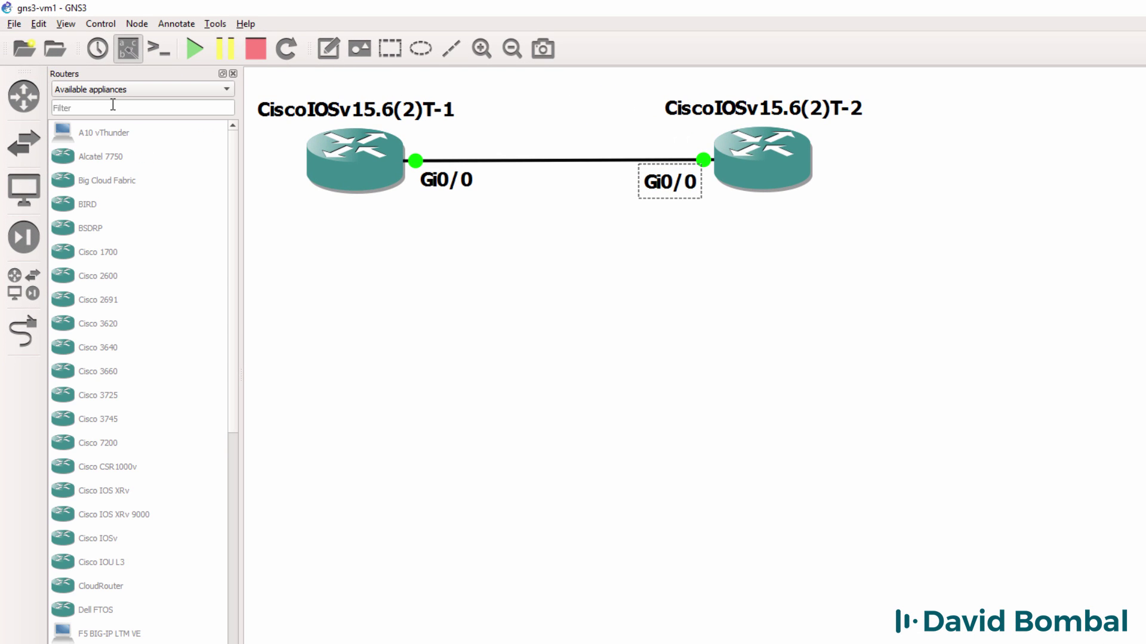
pyautogui.click(127, 400)
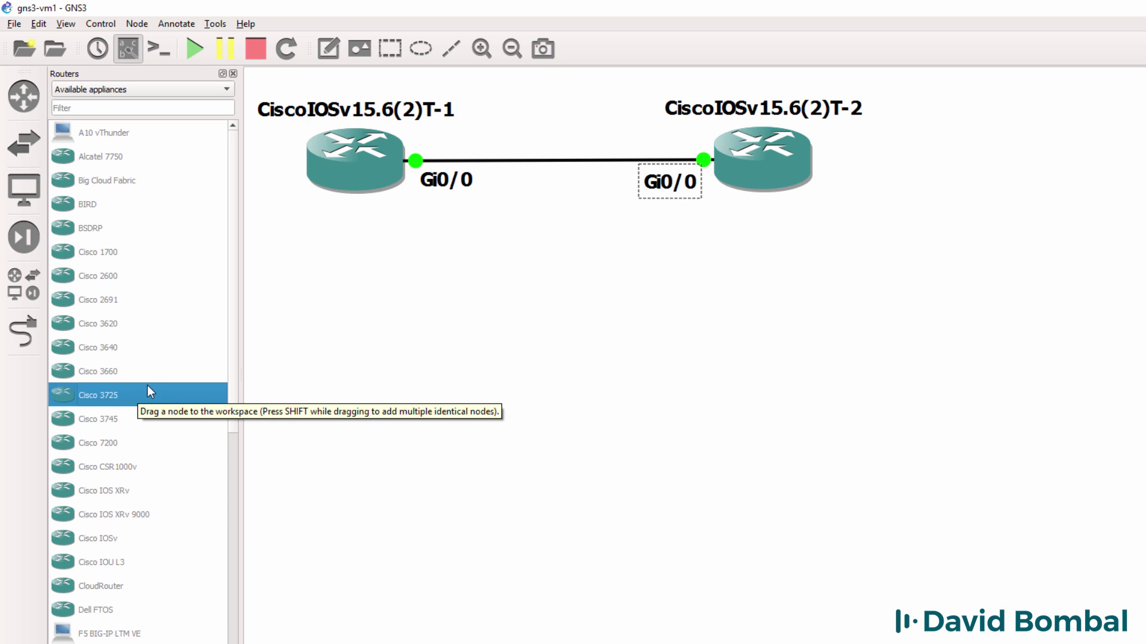
# In Preferences under Dynamips IOS routers, begin a new template set to run on the GNS3 VM.
pyautogui.click(38, 25)
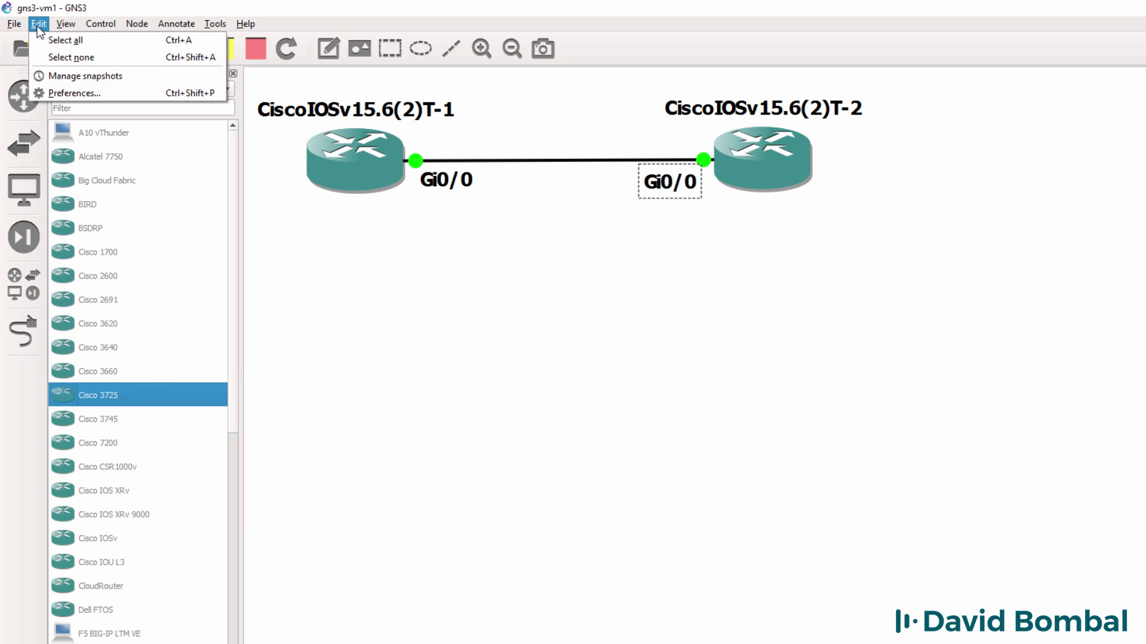
pyautogui.click(52, 94)
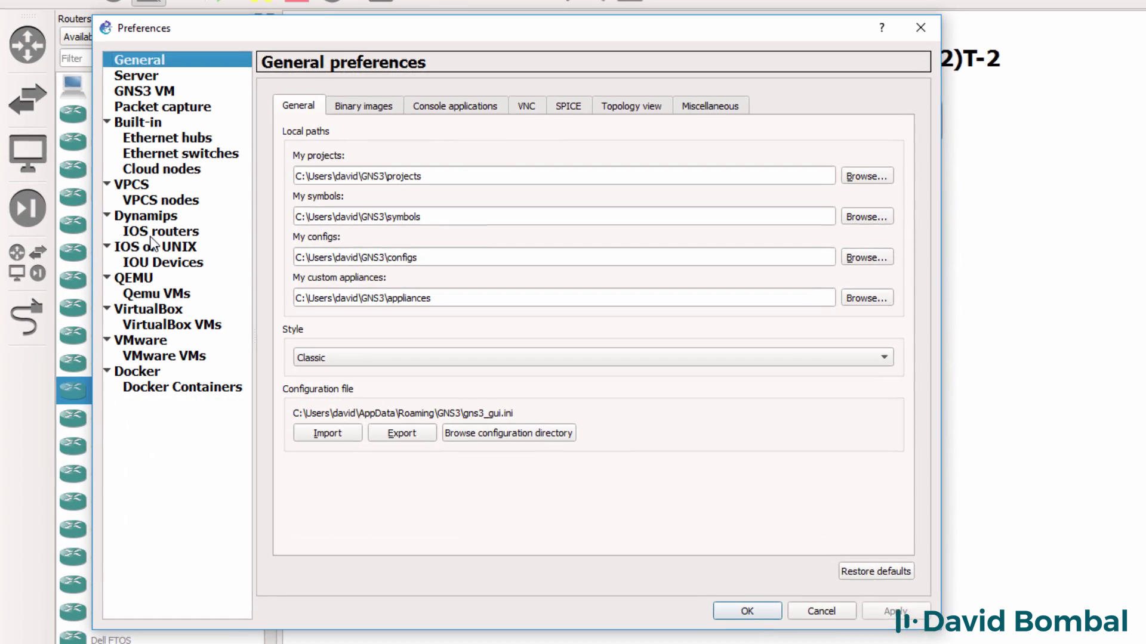
pyautogui.click(129, 257)
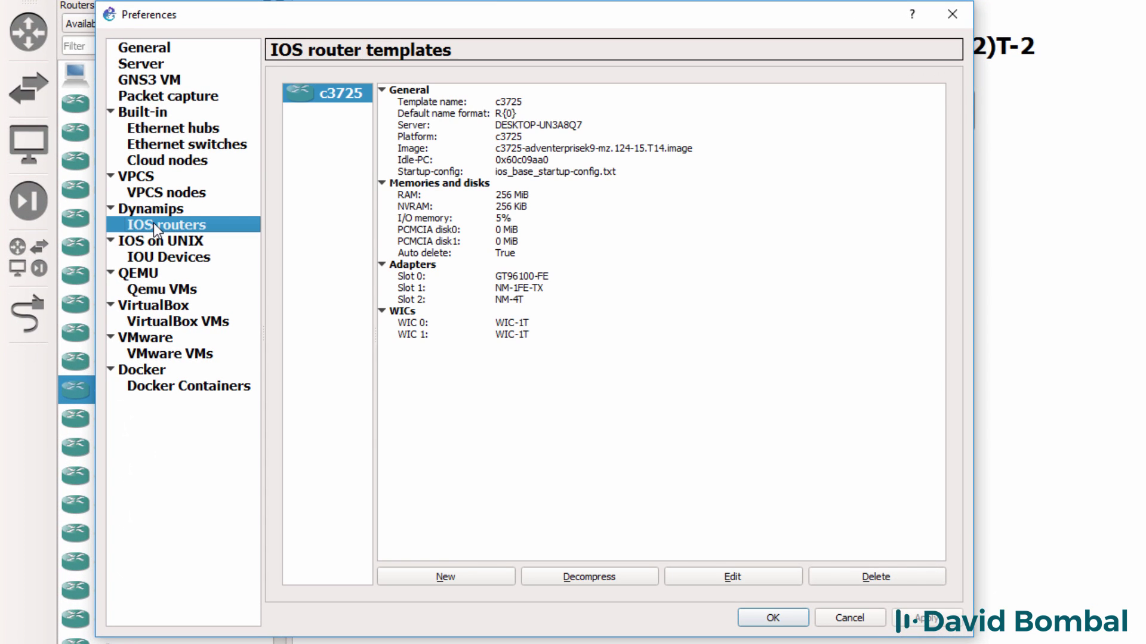
pyautogui.click(470, 576)
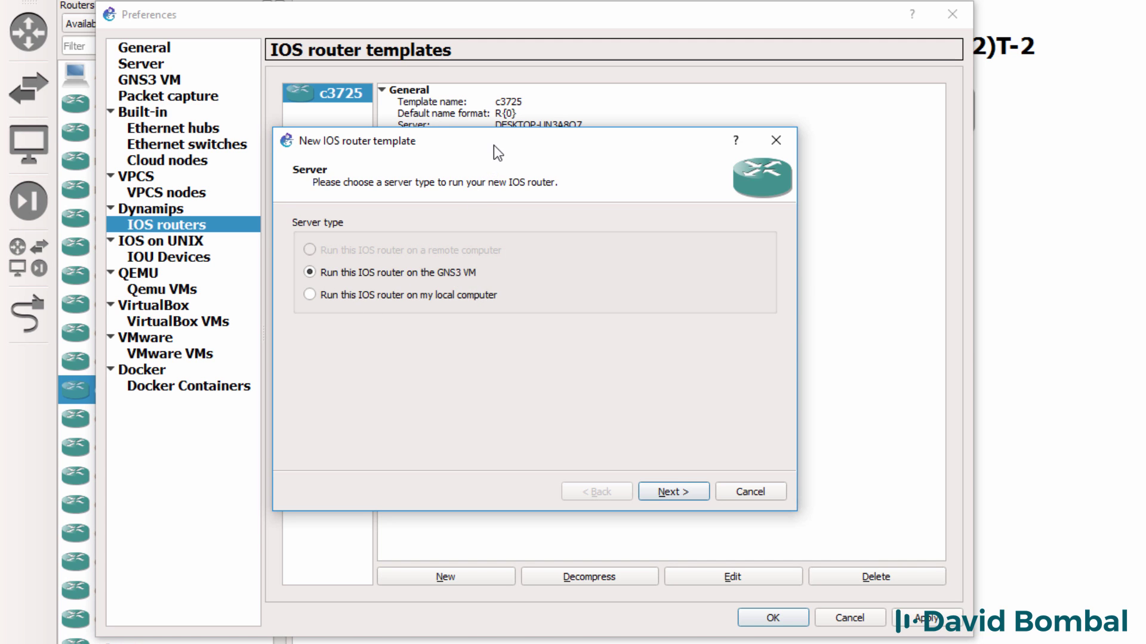
pyautogui.moveTo(498, 150); pyautogui.dragTo(646, 276)
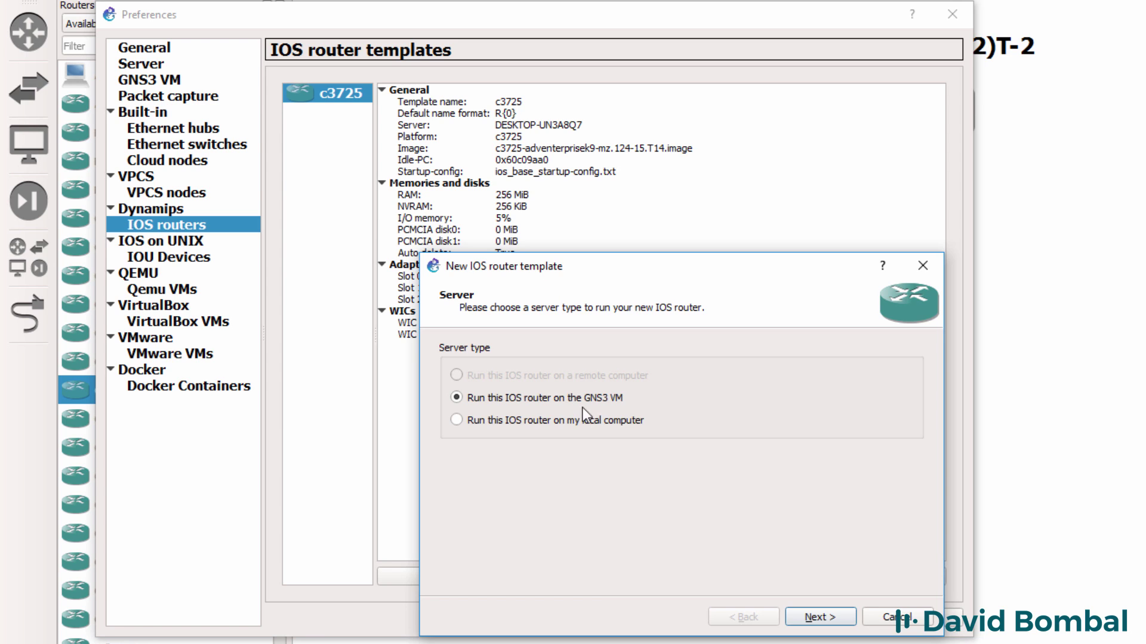
# Add c3725-adventerprisek9-mz.124-15.T14.bin from Downloads as a new image, decompressed and uploaded to the VM.
pyautogui.click(815, 617)
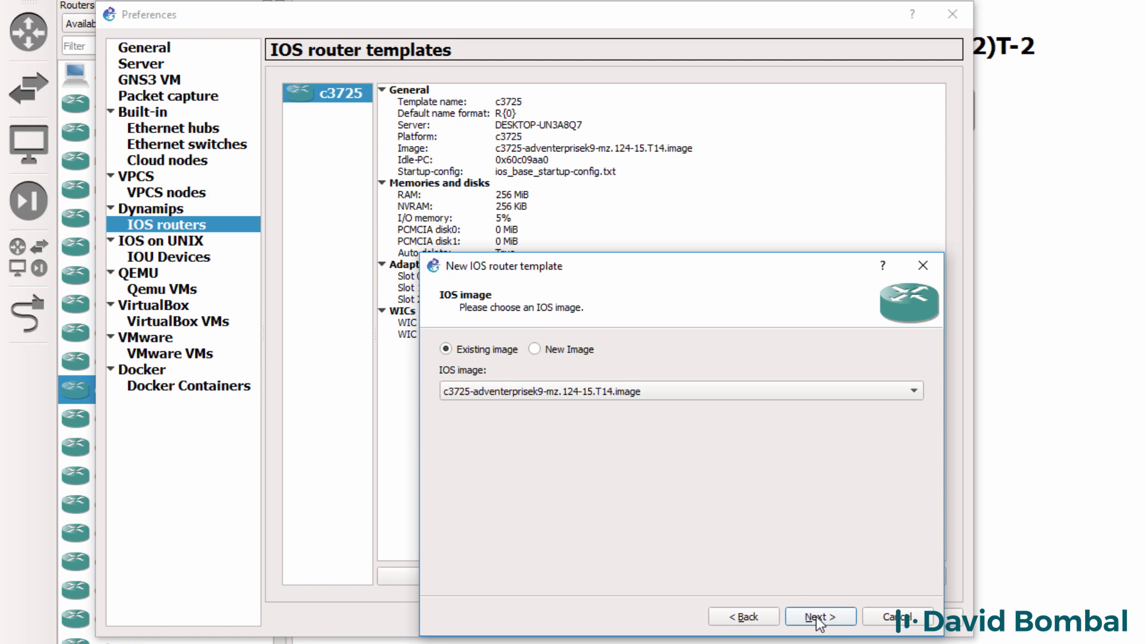
pyautogui.click(518, 396)
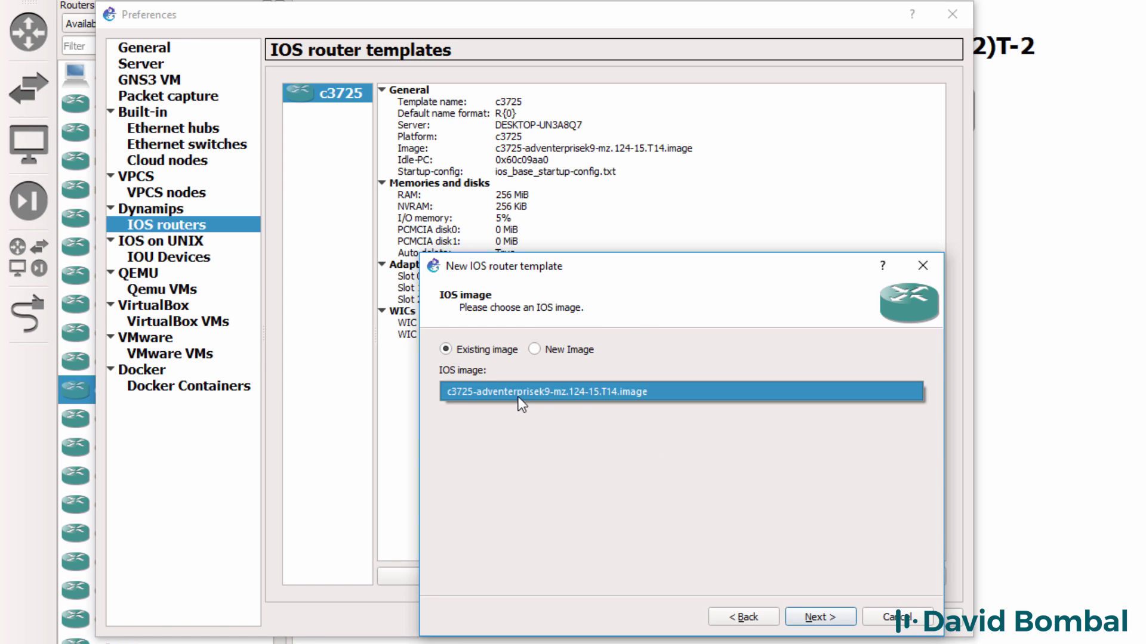
pyautogui.click(518, 396)
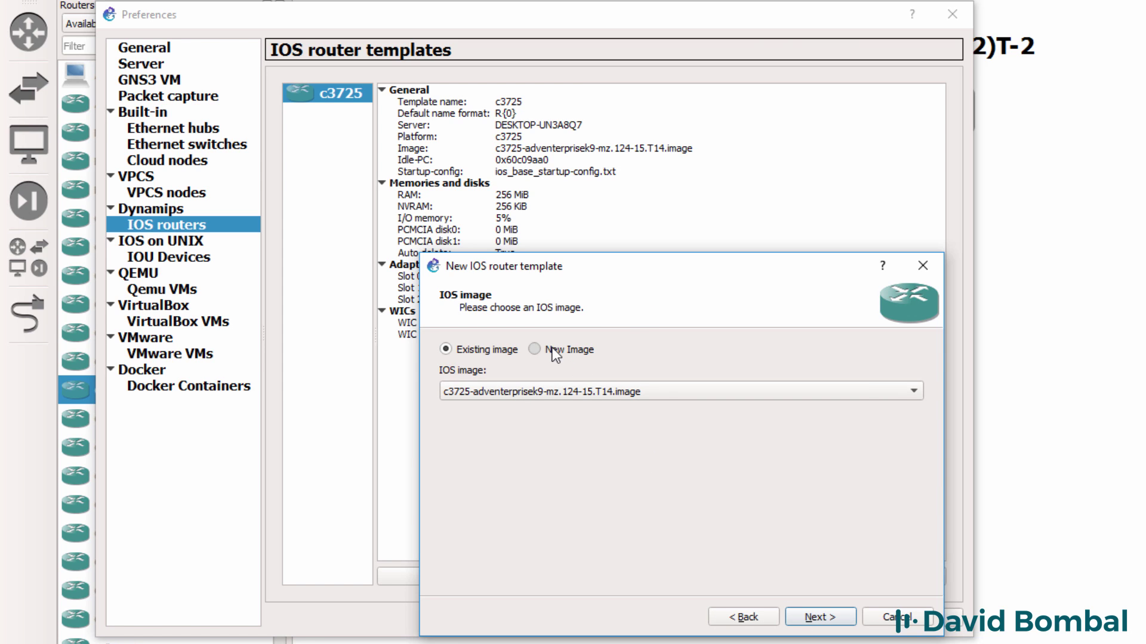
pyautogui.click(535, 349)
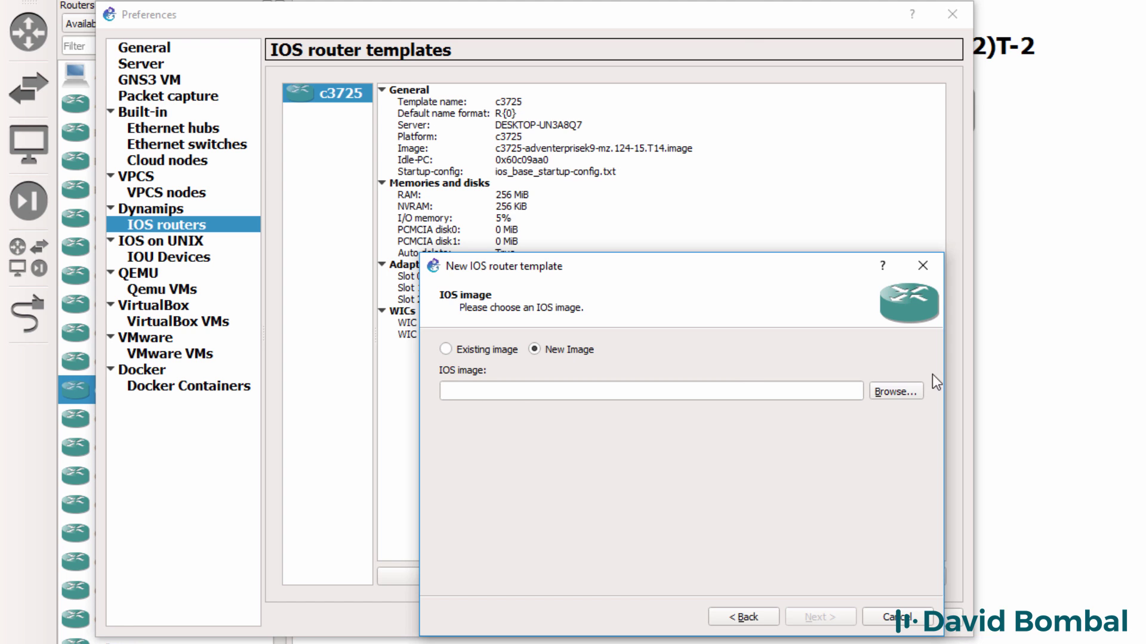
pyautogui.click(885, 393)
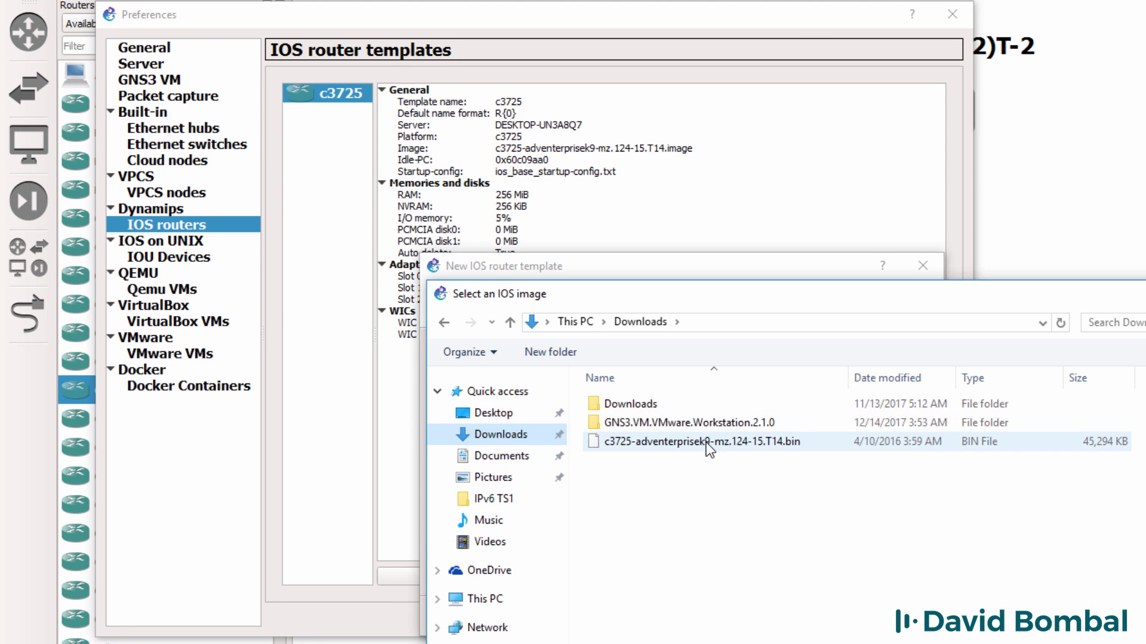
pyautogui.click(709, 443)
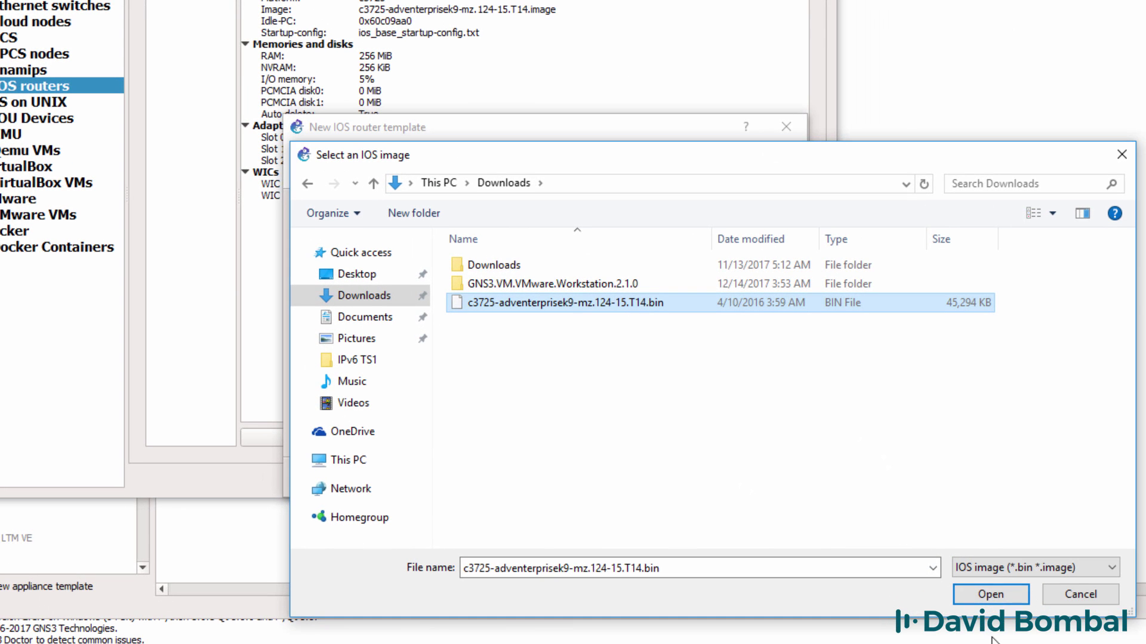
pyautogui.click(979, 597)
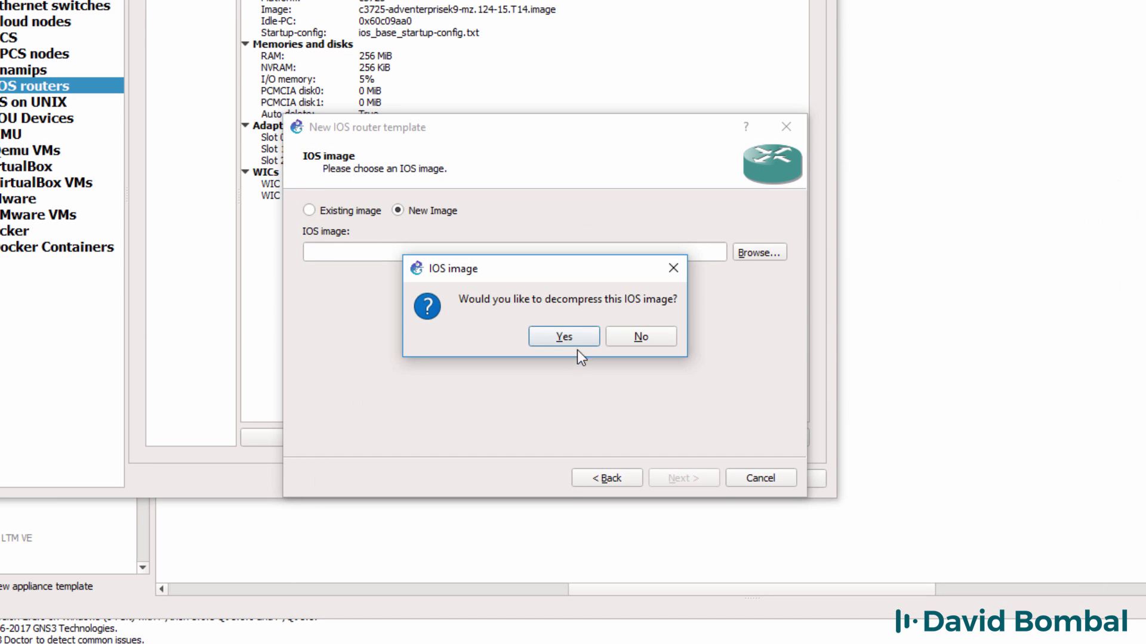
pyautogui.click(573, 340)
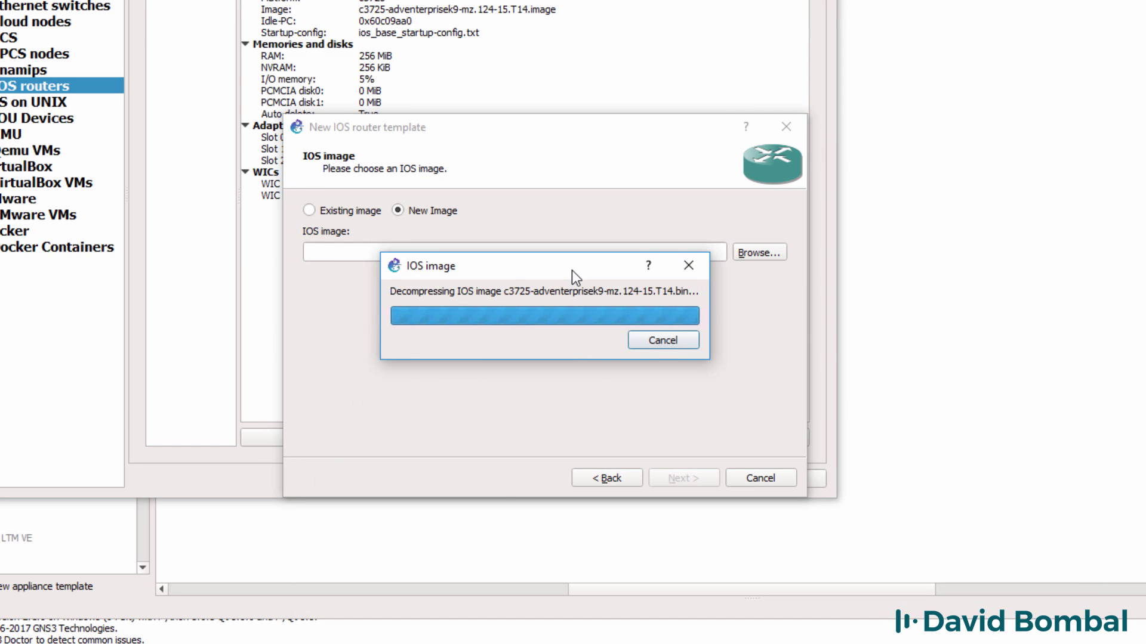
pyautogui.moveTo(572, 270); pyautogui.dragTo(585, 299)
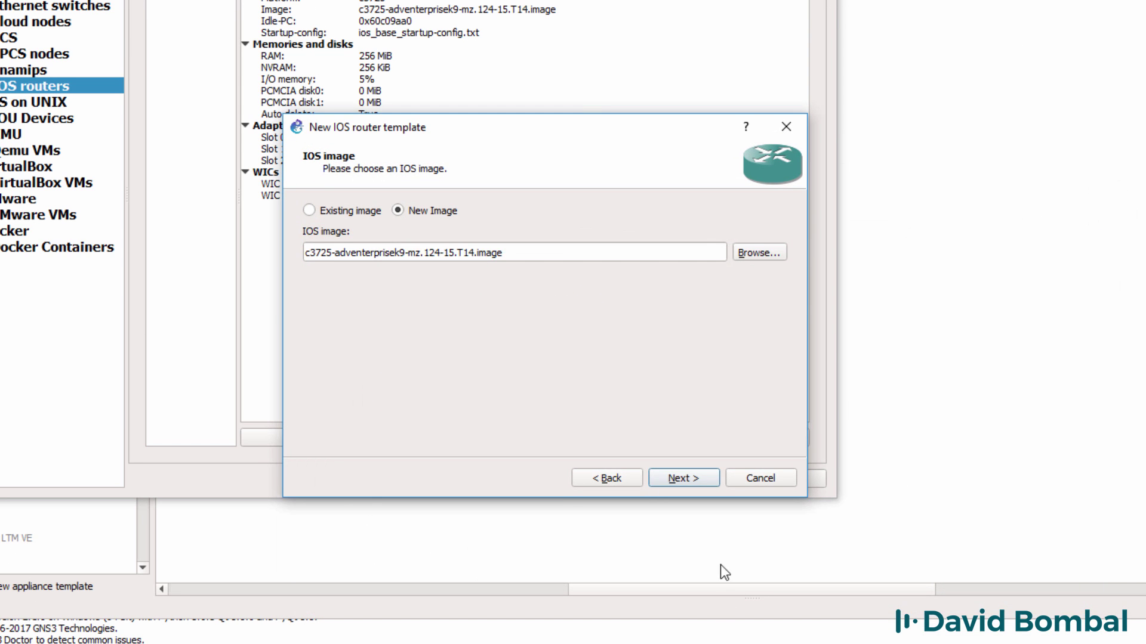
pyautogui.click(692, 484)
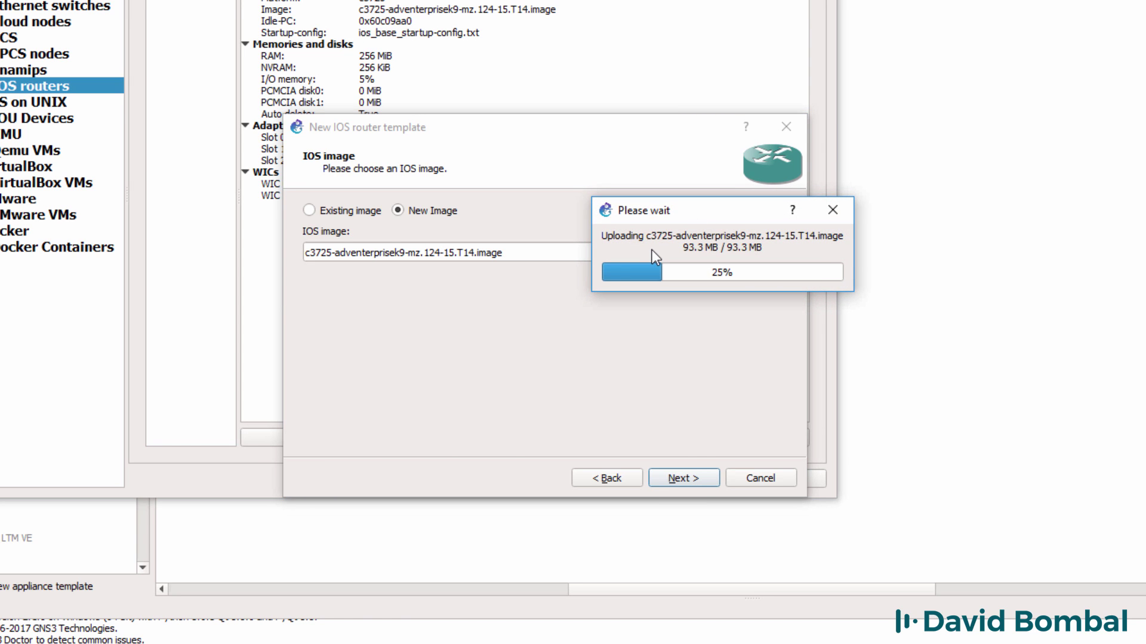
# Name the template c3725-VM and give it 256 MiB of RAM.
pyautogui.click(688, 478)
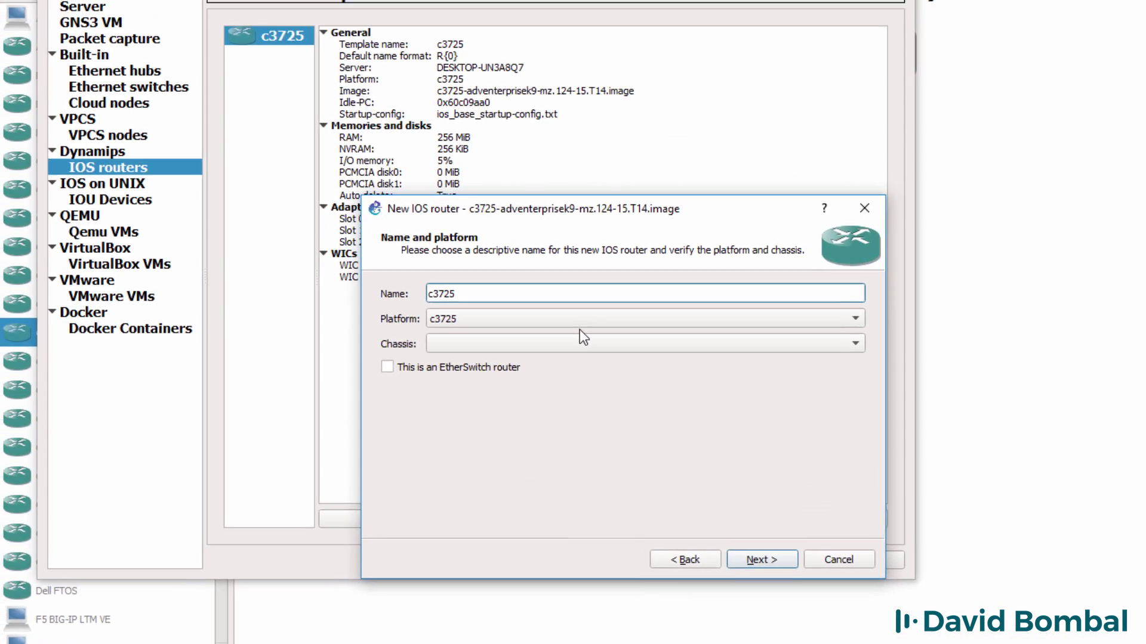
pyautogui.write('-VM')
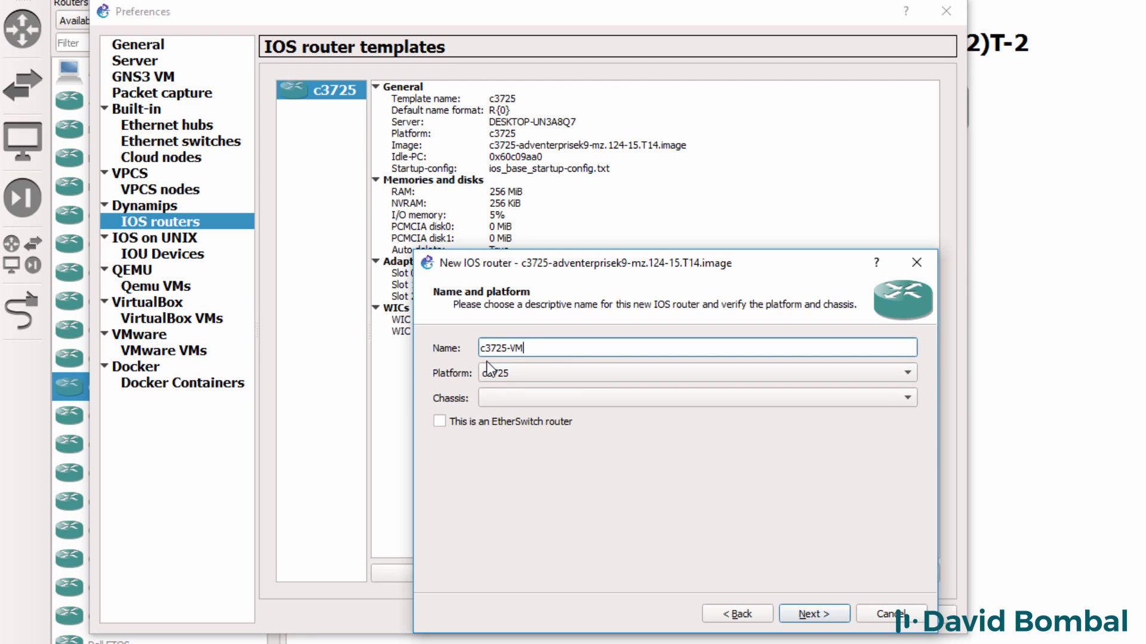
pyautogui.click(812, 613)
pyautogui.press('Delete')
pyautogui.press('Delete')
pyautogui.press('Delete')
pyautogui.write('256 MiB')
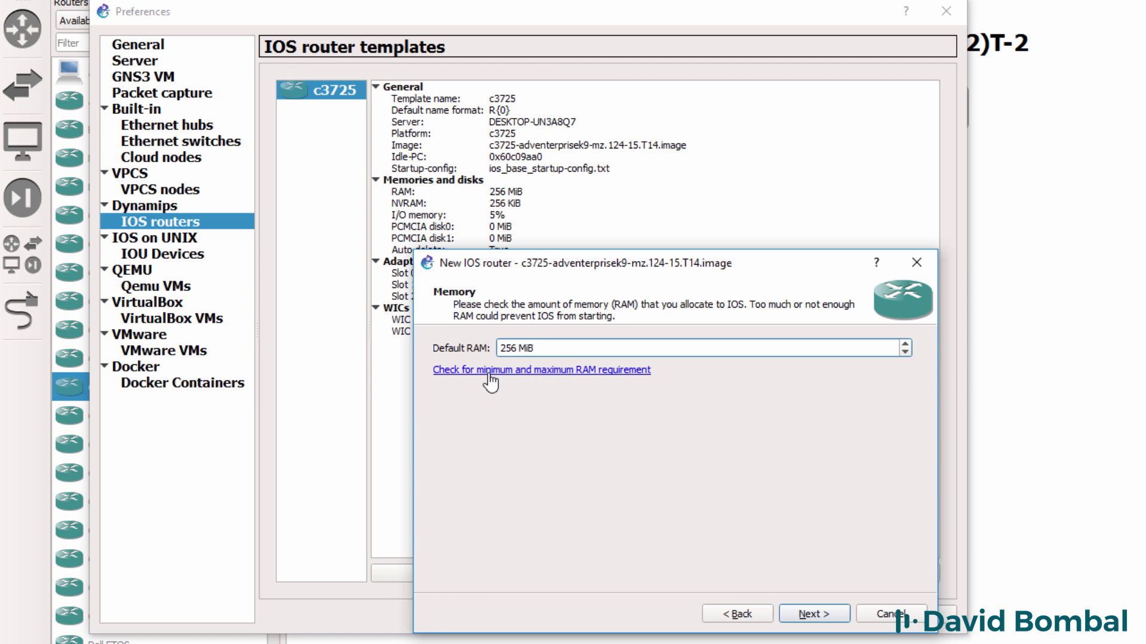
# Put an NM-1FE-TX adapter in slot 1 and an NM-4T in slot 2.
pyautogui.click(807, 613)
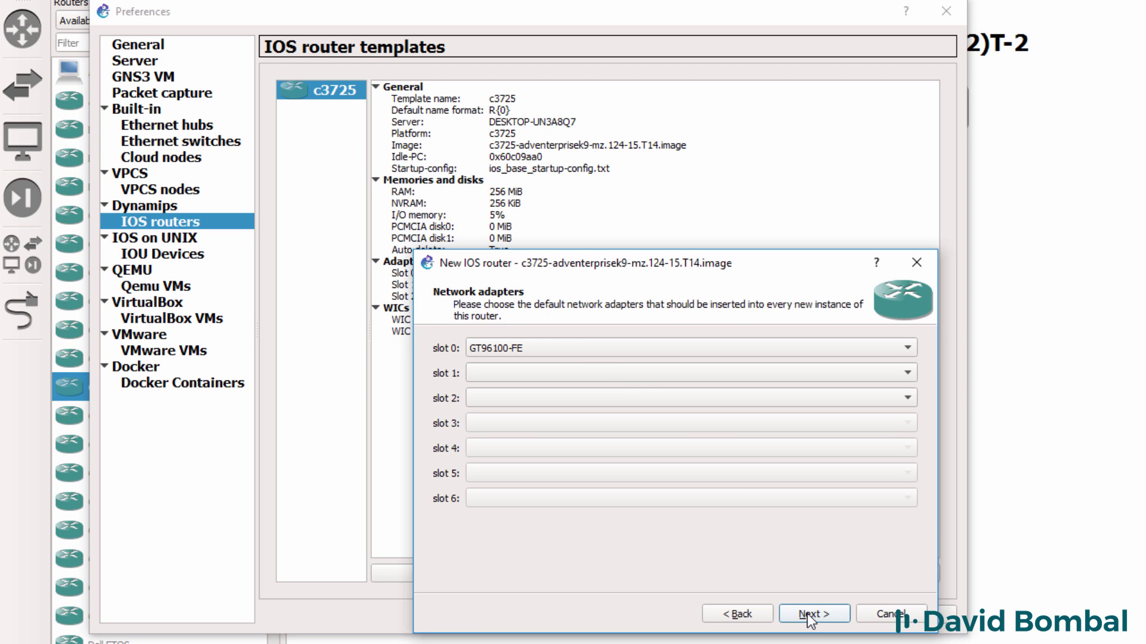
pyautogui.click(561, 373)
pyautogui.click(556, 391)
pyautogui.click(553, 399)
pyautogui.click(541, 437)
# Fit WIC-1T modules in wic 0 and wic 1 and finish the c3725-VM template.
pyautogui.click(844, 620)
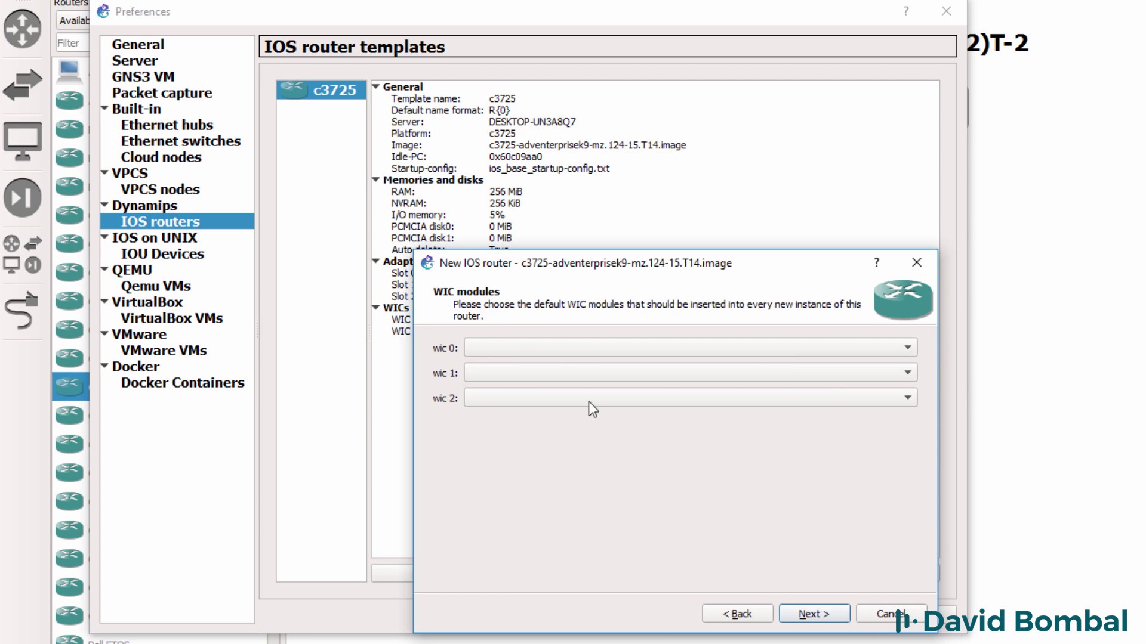
pyautogui.click(558, 348)
pyautogui.click(549, 362)
pyautogui.click(544, 374)
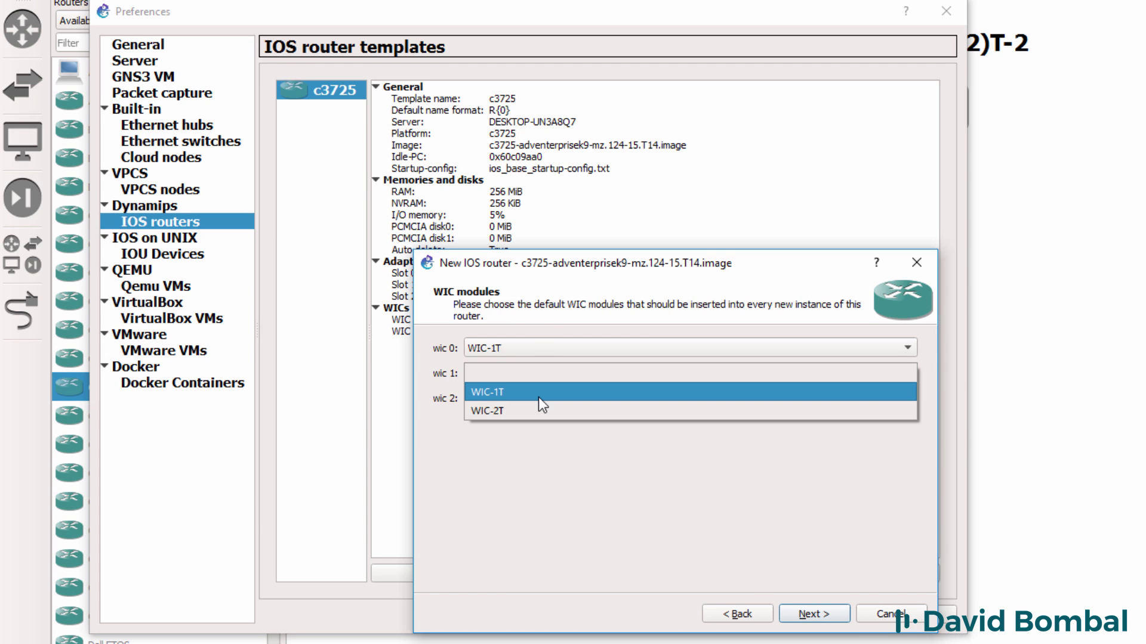
pyautogui.click(538, 394)
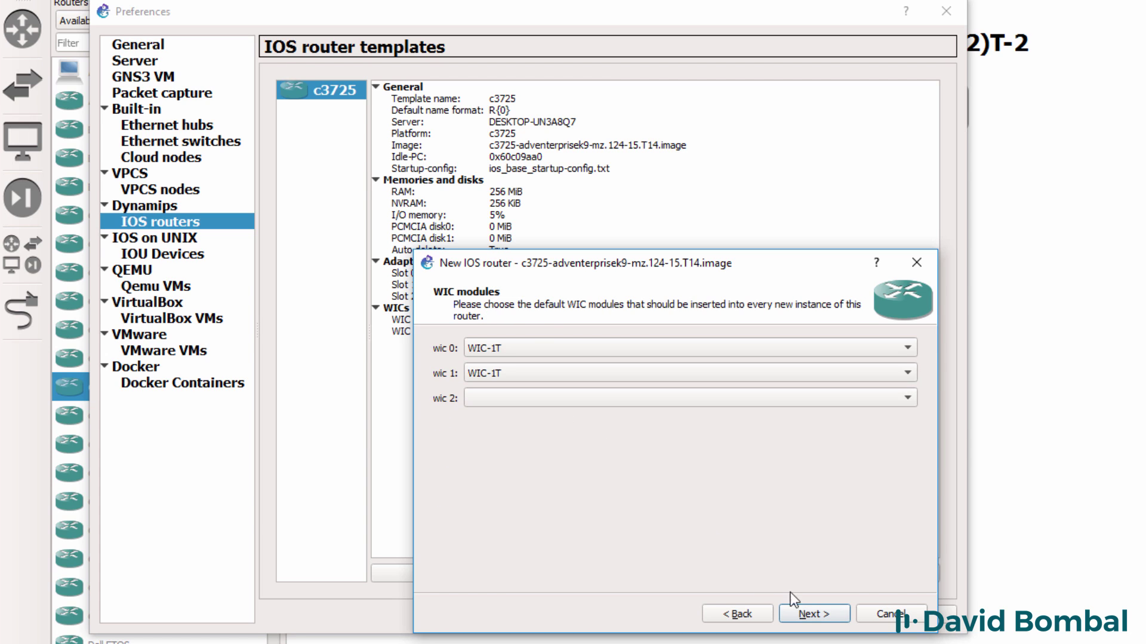
pyautogui.click(819, 610)
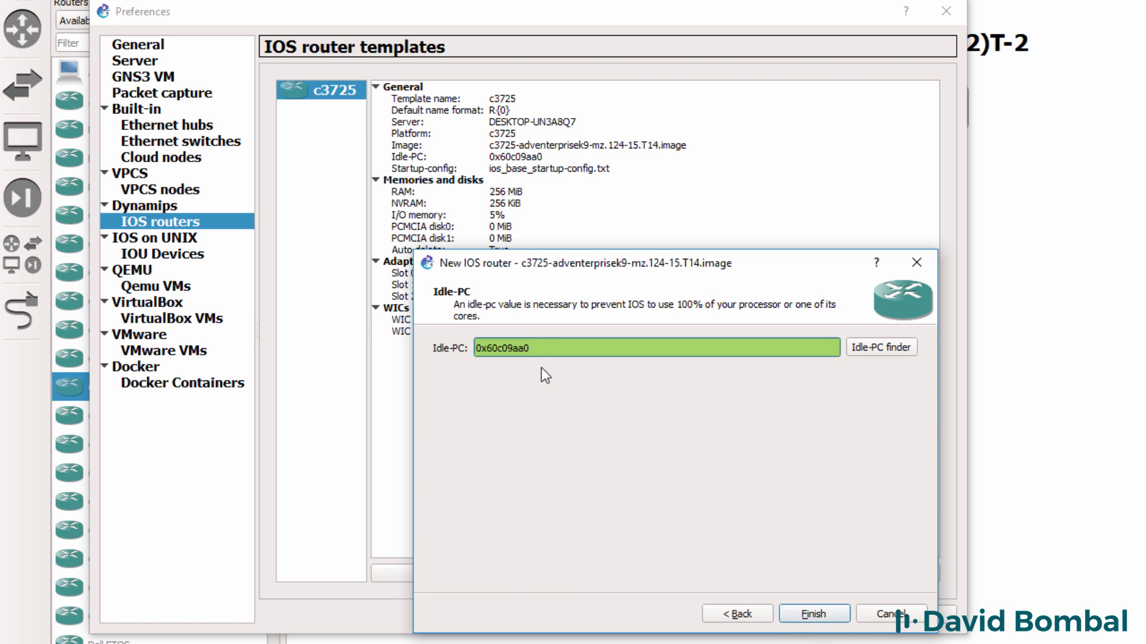
pyautogui.click(835, 616)
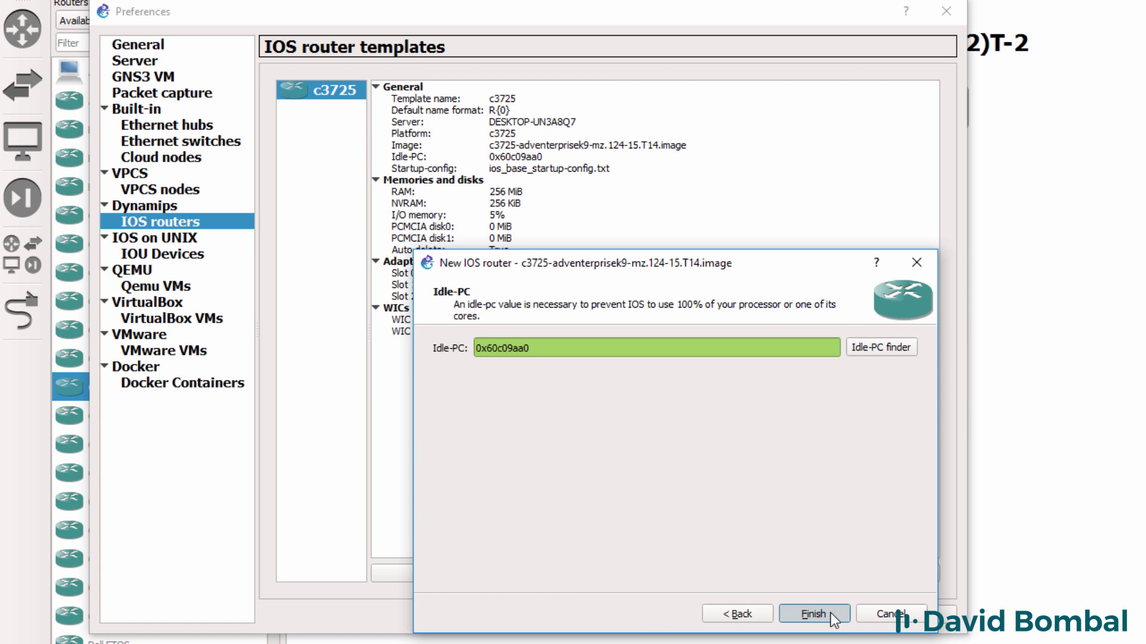
# Close preferences and place a c3725-VM router, R1, below the IOSv routers.
pyautogui.click(756, 619)
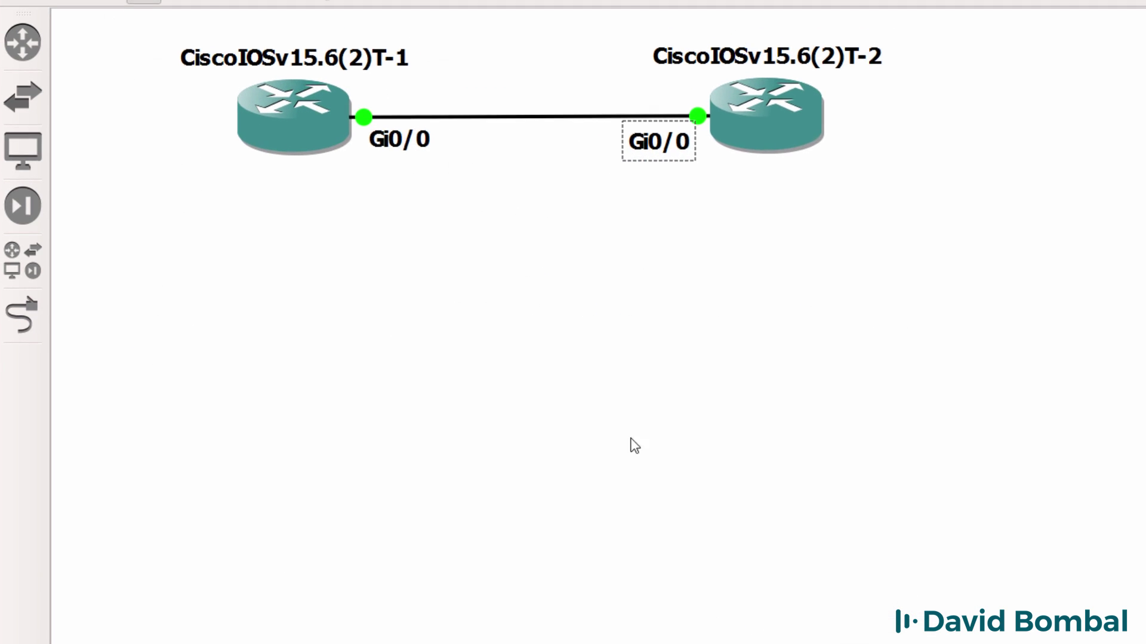
pyautogui.click(24, 78)
pyautogui.click(117, 72)
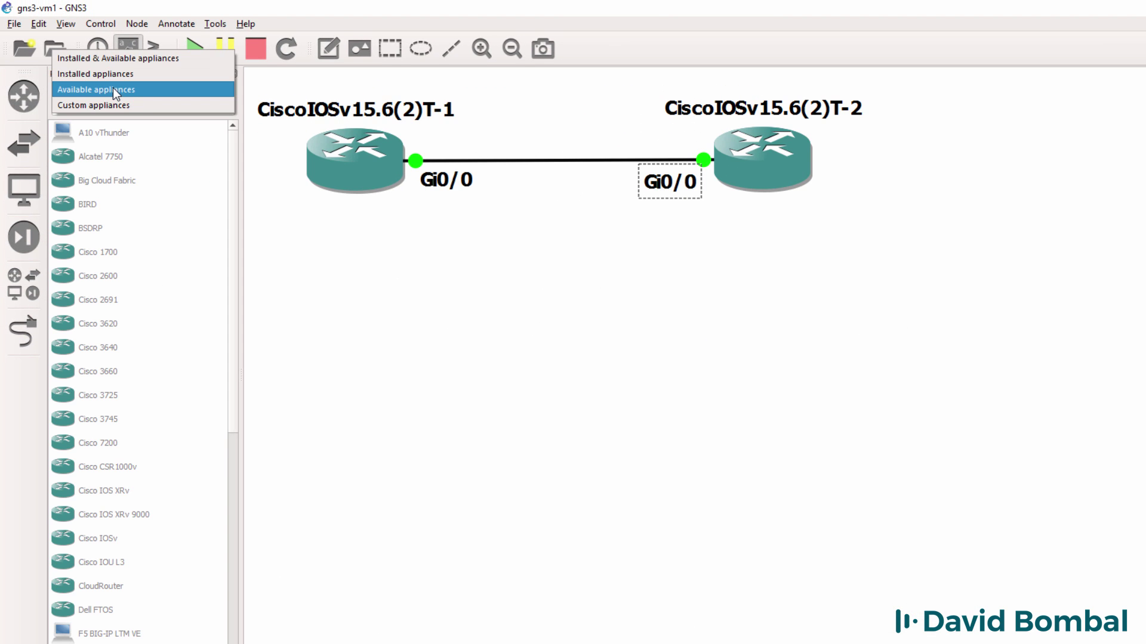
pyautogui.click(113, 75)
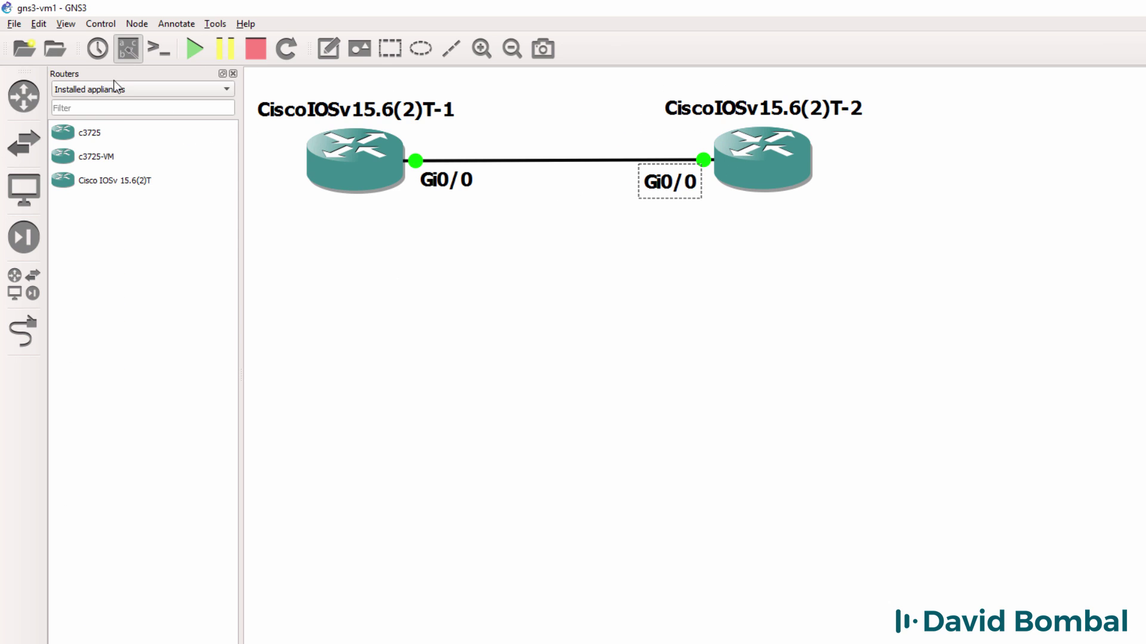
pyautogui.click(101, 158)
pyautogui.moveTo(90, 160); pyautogui.dragTo(440, 345)
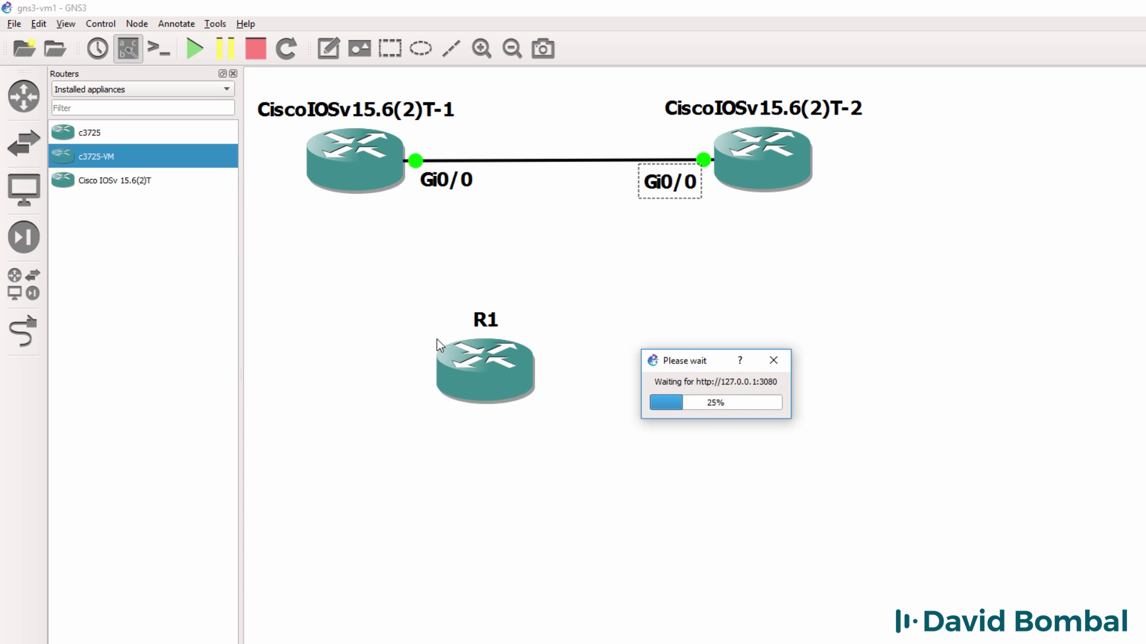
pyautogui.moveTo(471, 360); pyautogui.dragTo(380, 330)
# Cable CiscoIOSv15.6(2)T-1 Gi0/1 to R1's FastEthernet0/0.
pyautogui.click(24, 332)
pyautogui.click(346, 184)
pyautogui.click(374, 199)
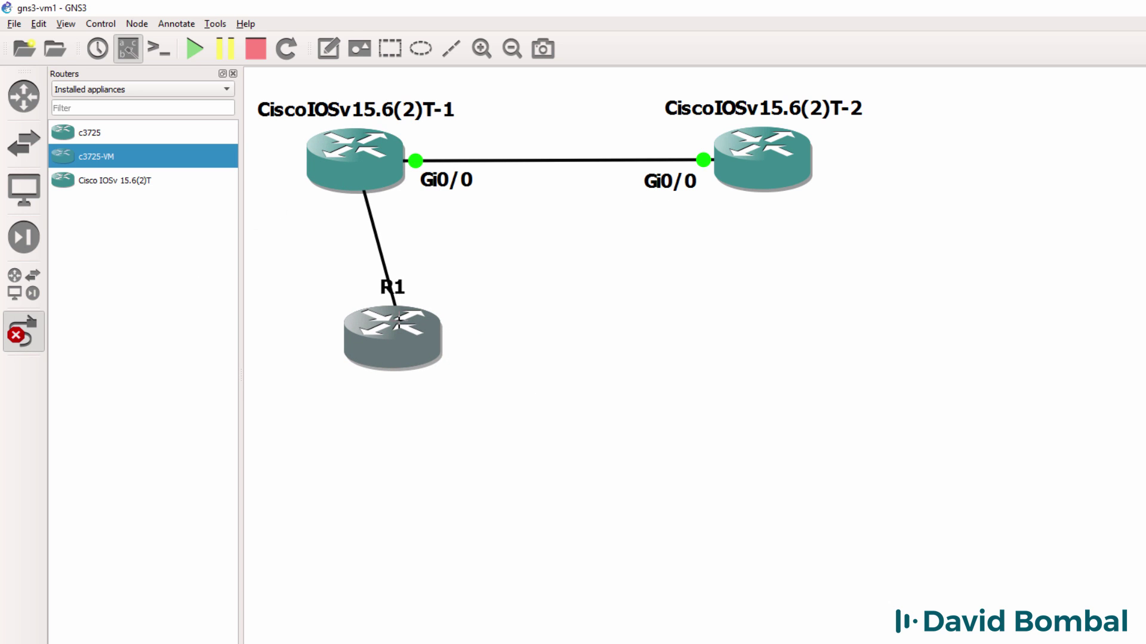
pyautogui.click(400, 318)
pyautogui.click(451, 327)
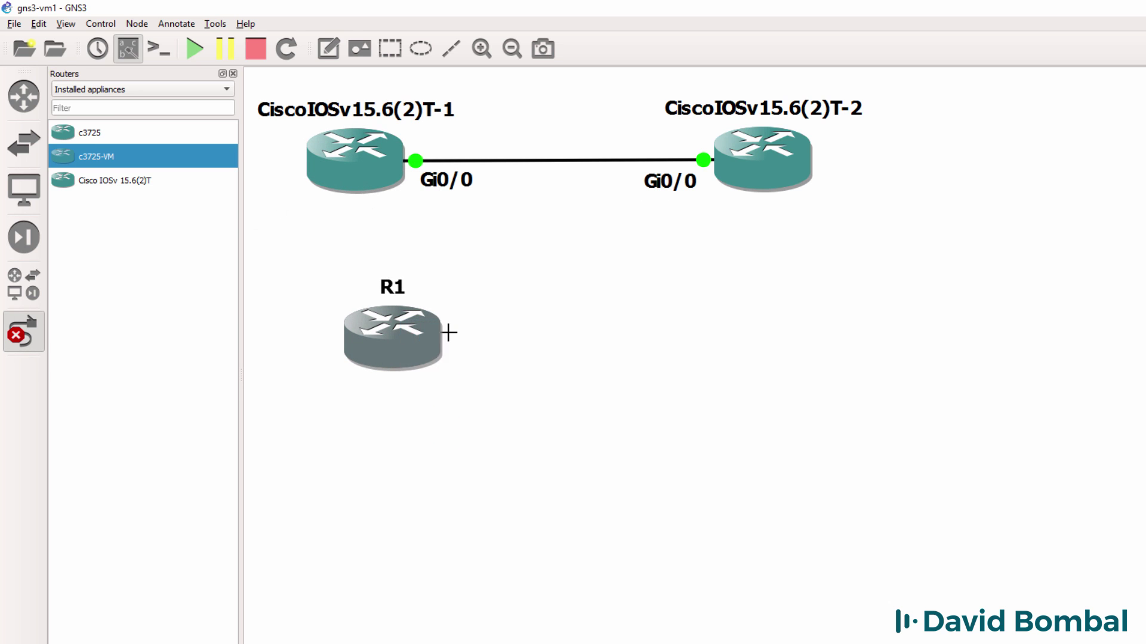
pyautogui.click(233, 73)
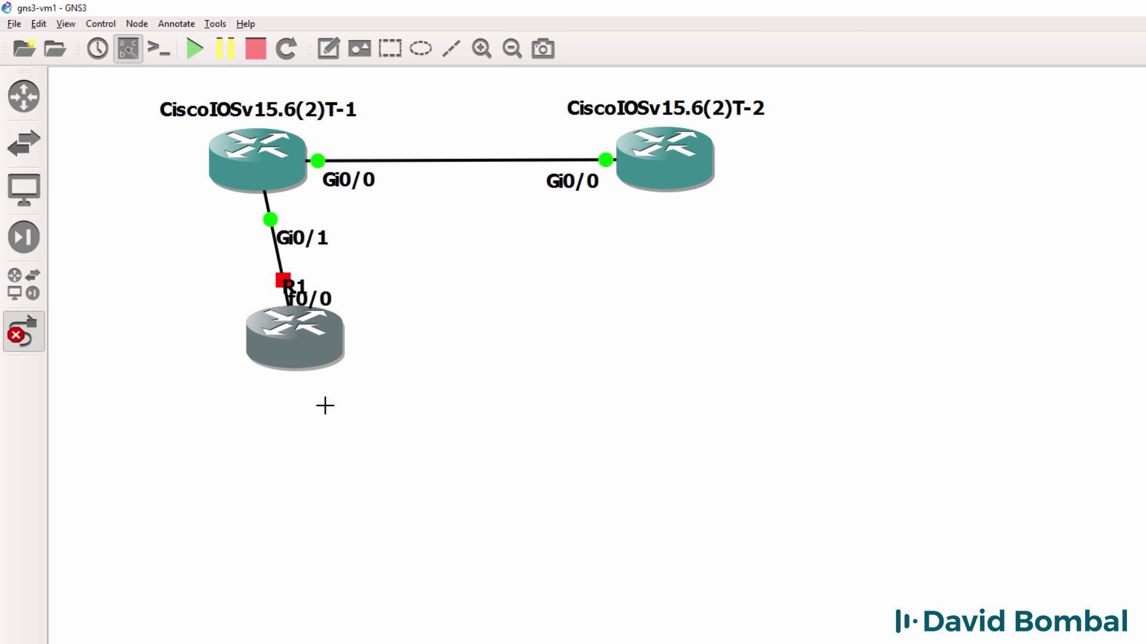
pyautogui.click(23, 341)
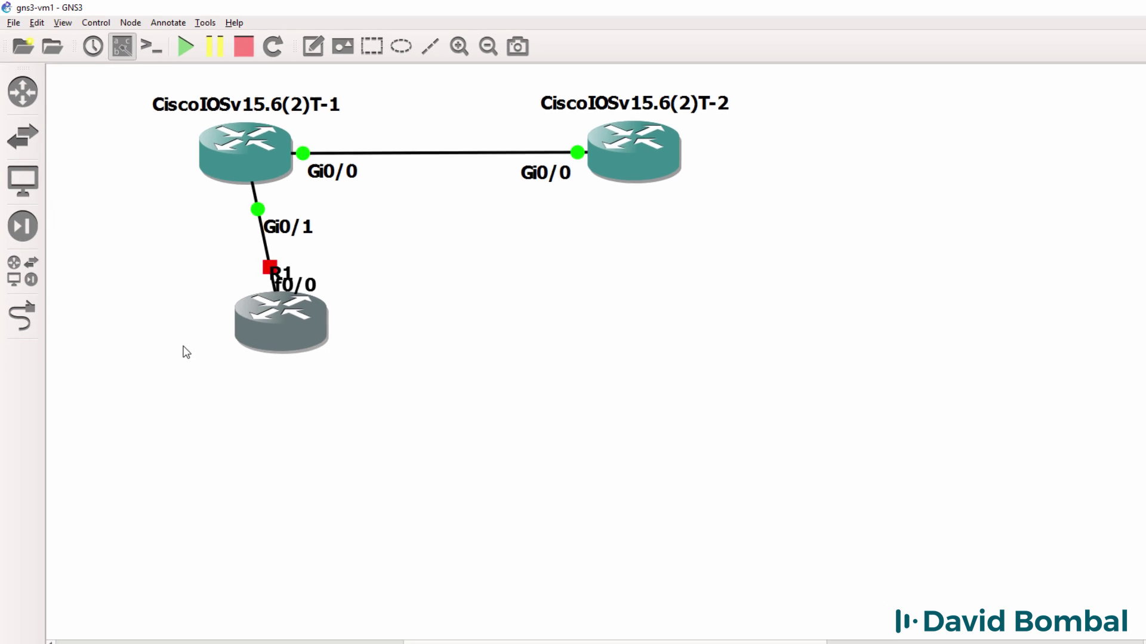
# Start R1 and open its console.
pyautogui.moveTo(274, 316); pyautogui.dragTo(243, 415)
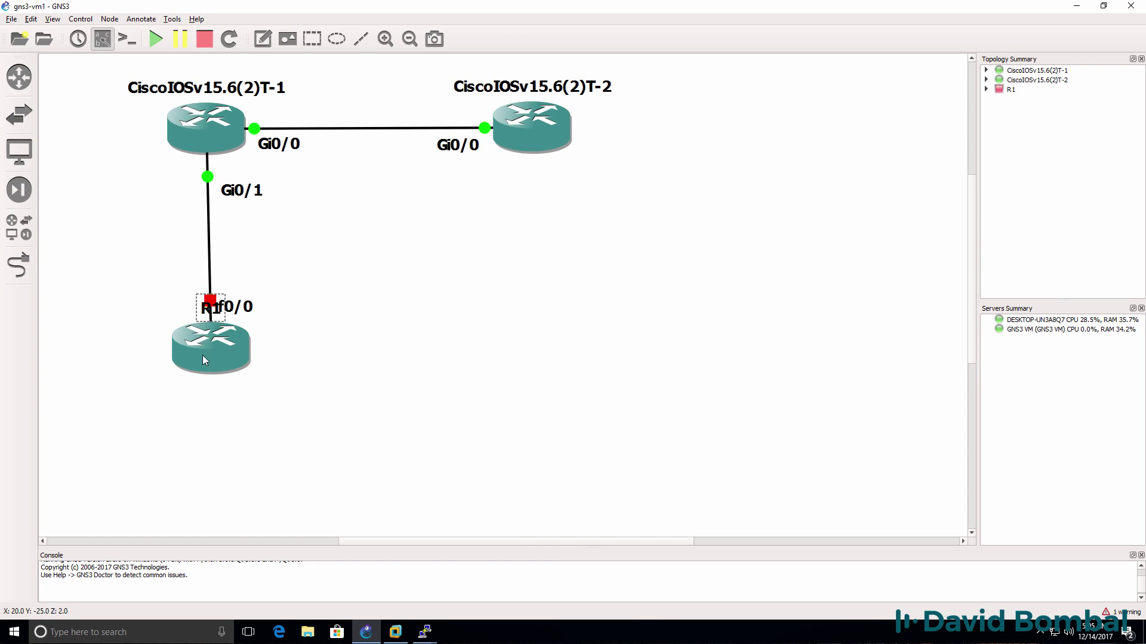
pyautogui.rightClick(205, 353)
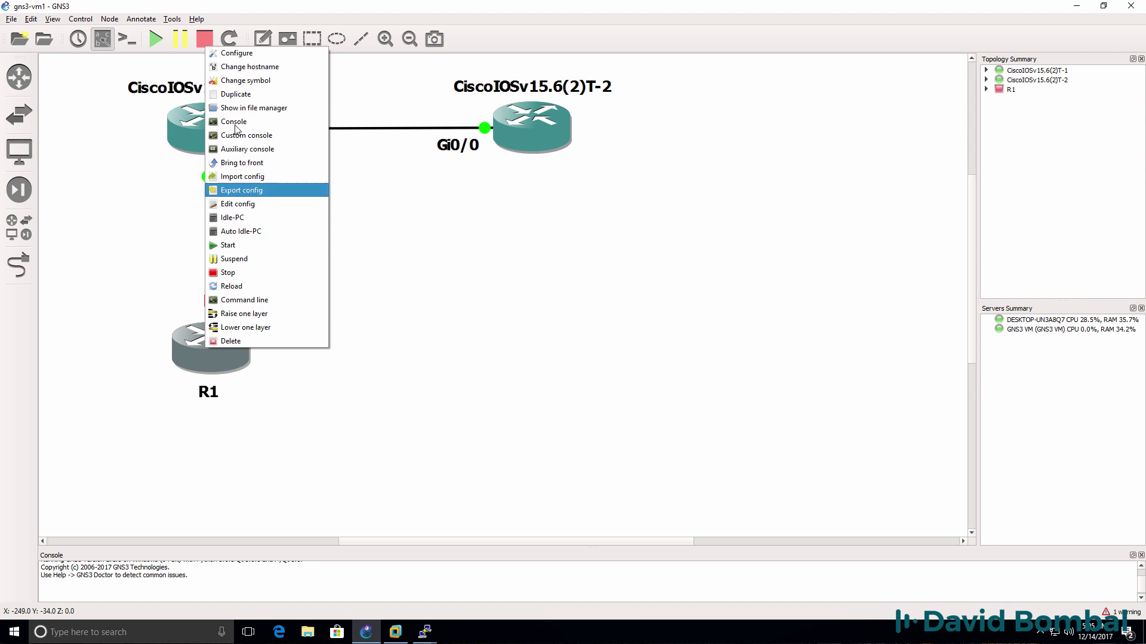
pyautogui.click(249, 245)
pyautogui.rightClick(207, 341)
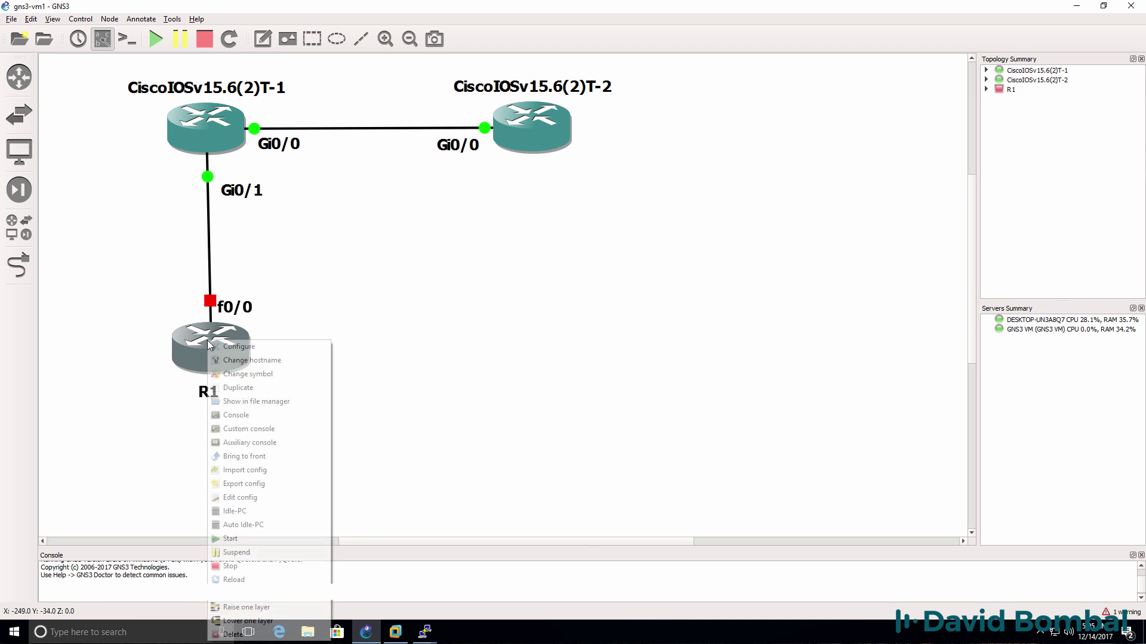
pyautogui.click(250, 415)
# Change the R1 console font to bold, size 20, and apply it.
pyautogui.moveTo(305, 46); pyautogui.dragTo(558, 200)
pyautogui.rightClick(576, 198)
pyautogui.click(639, 367)
pyautogui.click(499, 291)
pyautogui.click(664, 315)
pyautogui.click(606, 342)
pyautogui.click(673, 371)
pyautogui.click(625, 530)
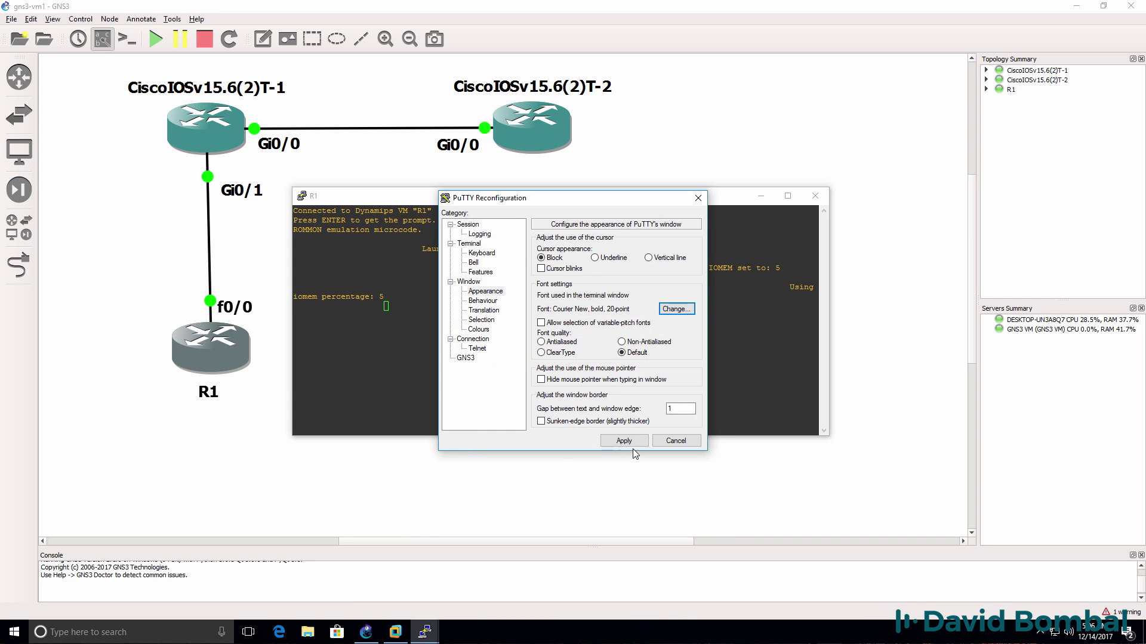
pyautogui.click(633, 449)
# Reposition the console and let R1 finish booting to the R1# prompt.
pyautogui.moveTo(610, 203); pyautogui.dragTo(414, 253)
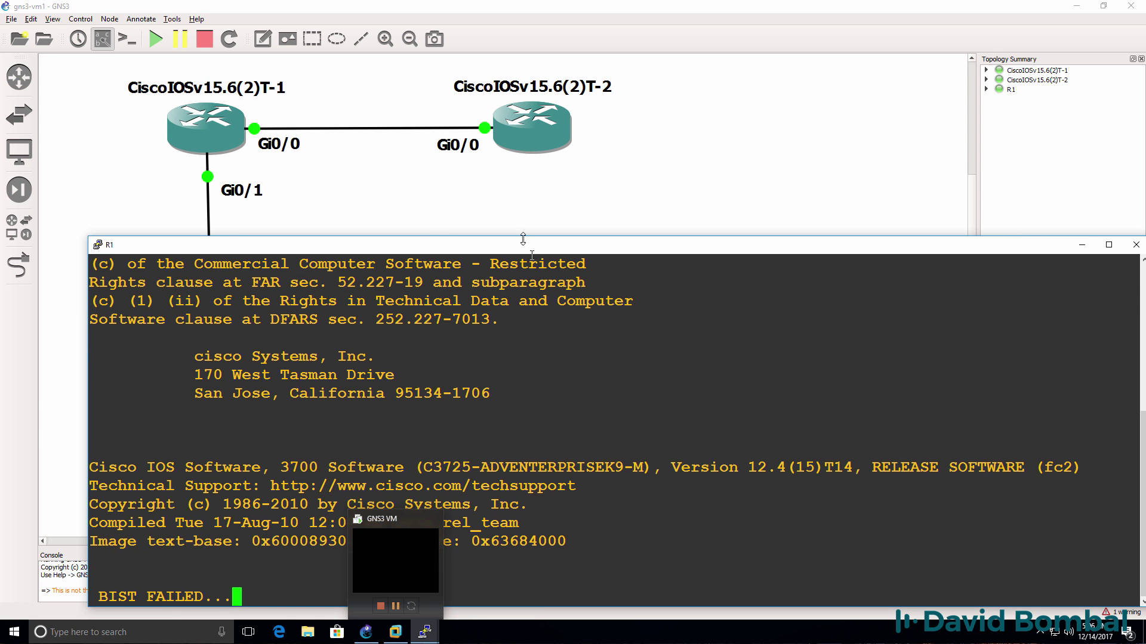
pyautogui.moveTo(523, 246); pyautogui.dragTo(521, 197)
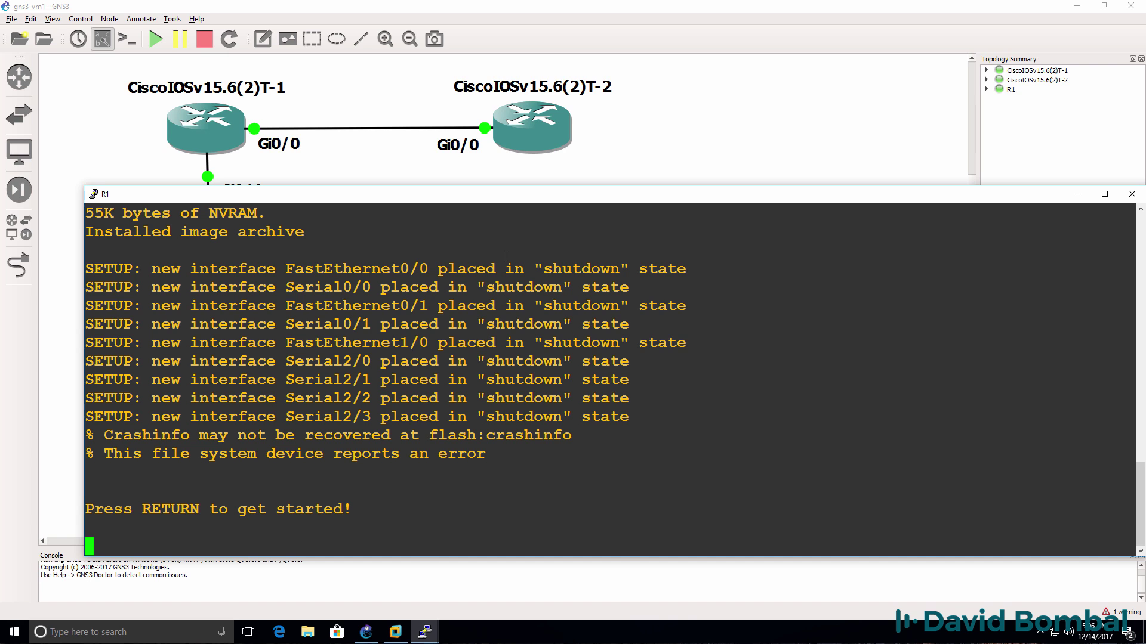
pyautogui.moveTo(399, 196); pyautogui.dragTo(343, 252)
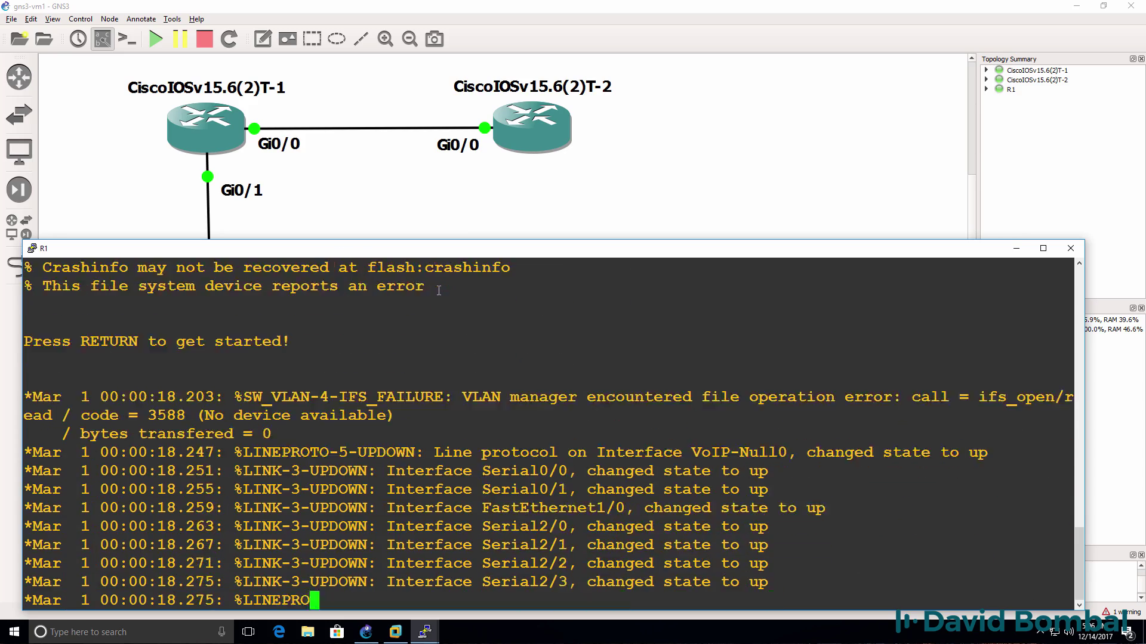
pyautogui.press('Return')
pyautogui.press('Return')
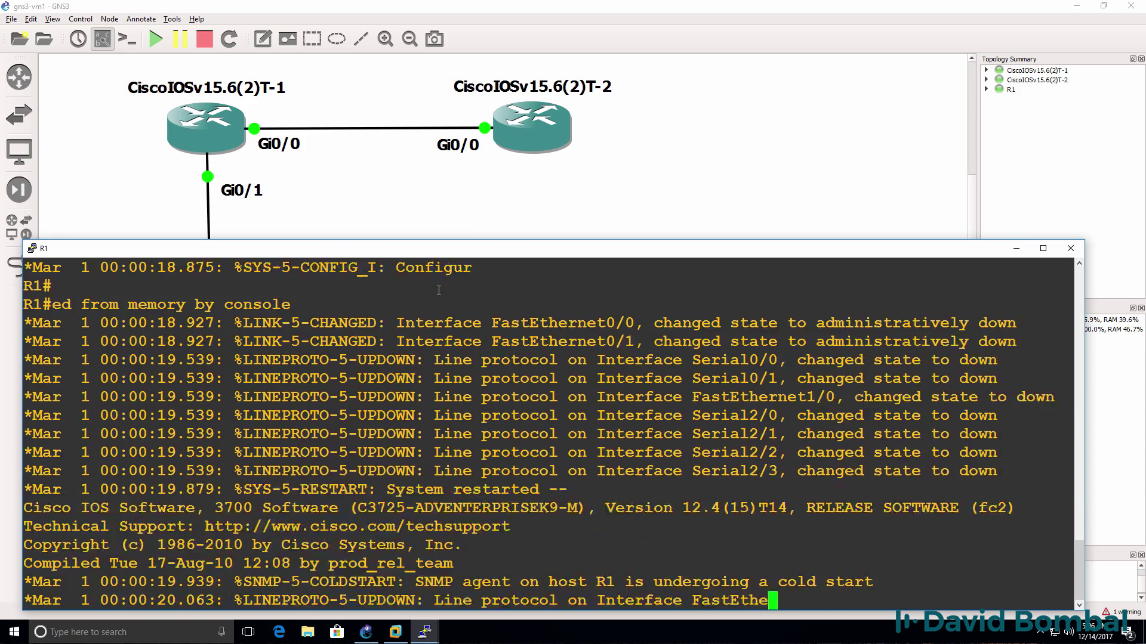
pyautogui.press('Return')
pyautogui.press('Return')
pyautogui.press('Return')
pyautogui.press('Return')
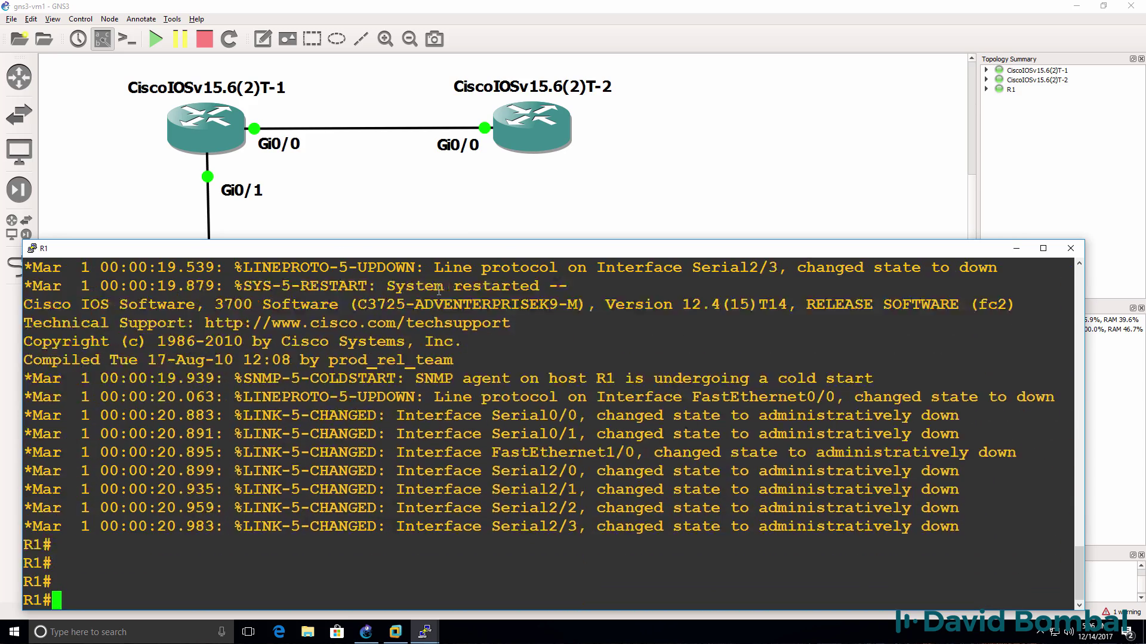
# Rename the router to Dyn-R1 in global configuration mode.
pyautogui.write('conf t')
pyautogui.press('Return')
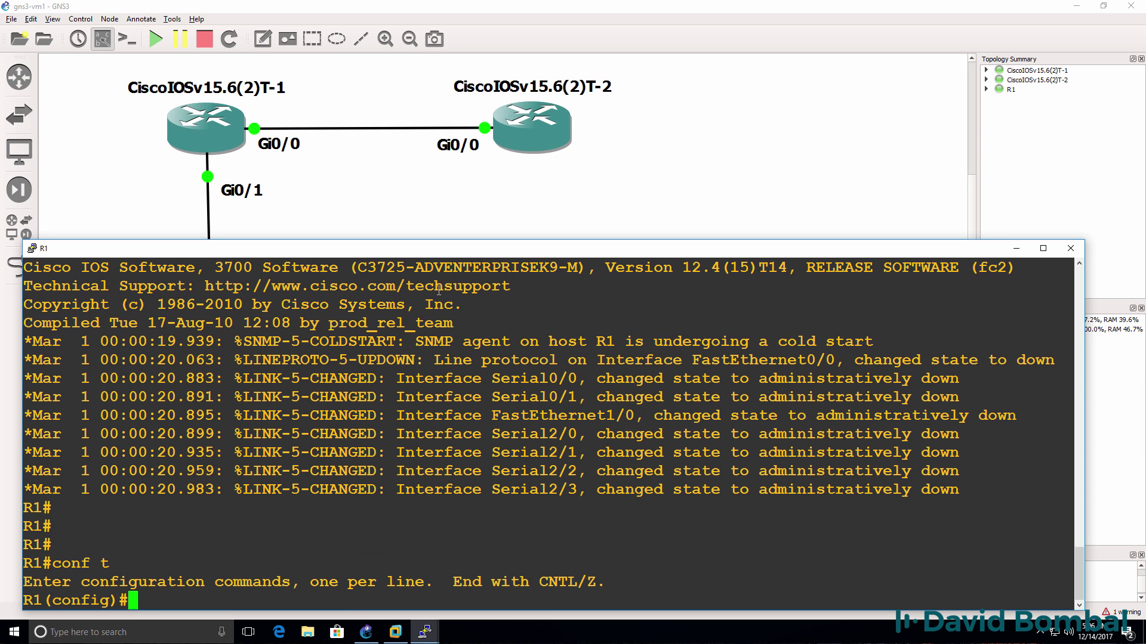
pyautogui.write('host Dyn')
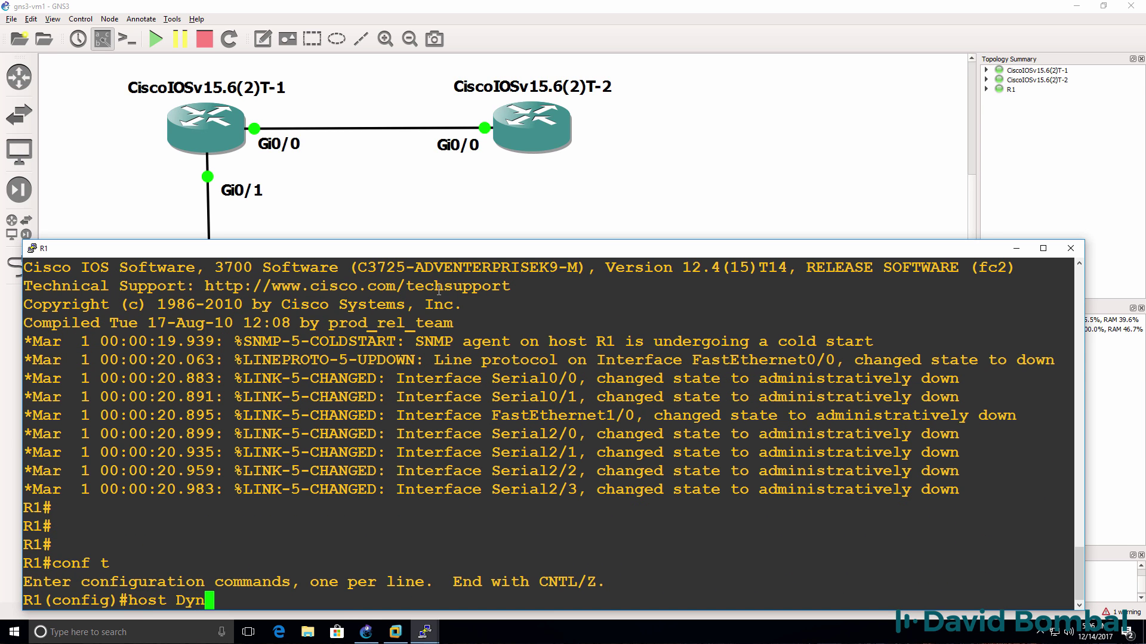
pyautogui.write('-R1')
pyautogui.press('Return')
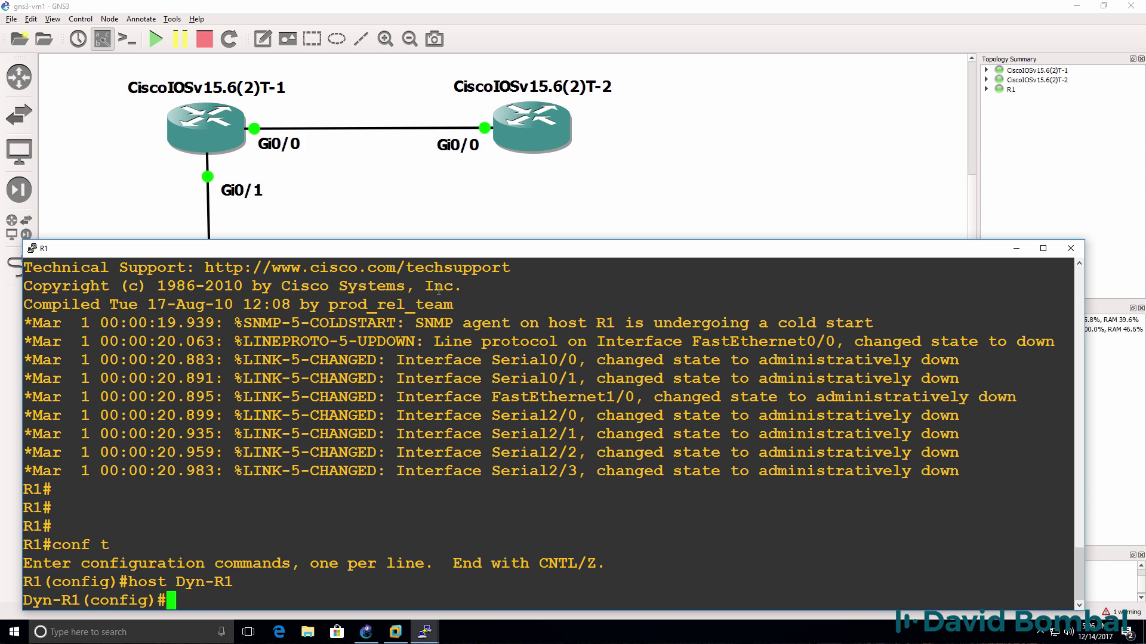
pyautogui.click(502, 178)
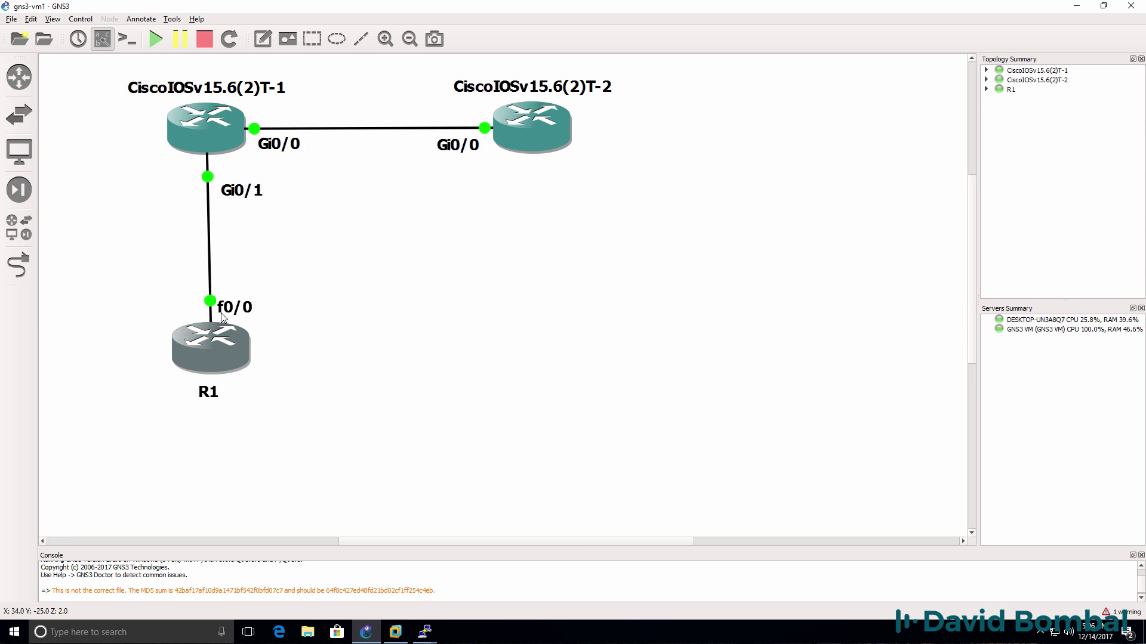
pyautogui.moveTo(424, 631)
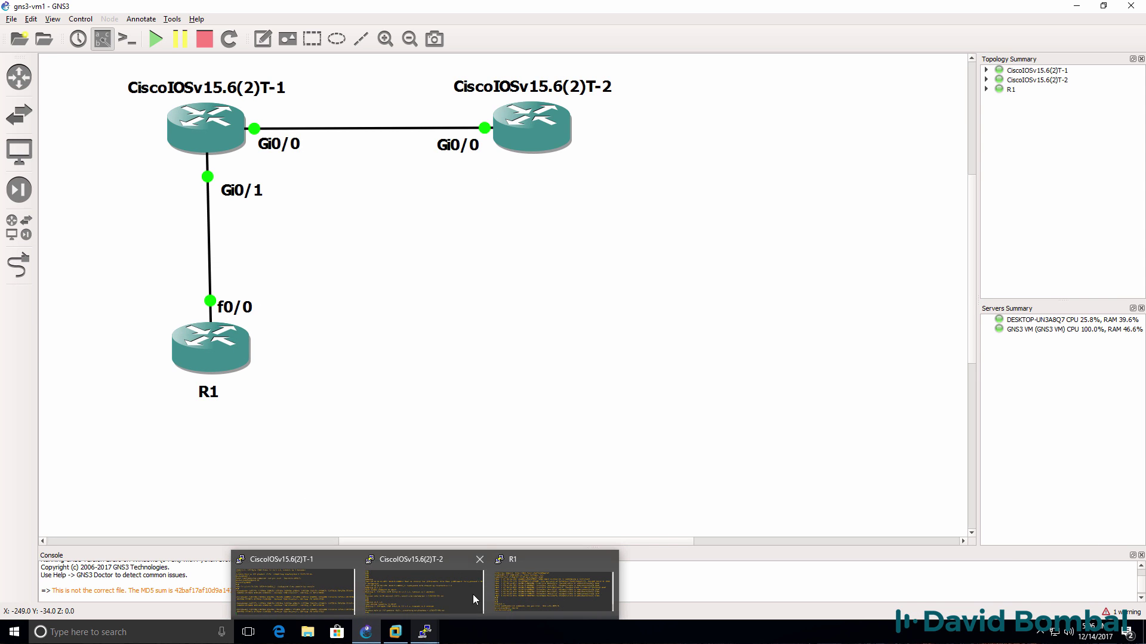
pyautogui.click(498, 597)
# Enable FastEthernet0/0 with address 10.1.2.2 255.255.255.0.
pyautogui.press('Return')
pyautogui.write('int f0/0')
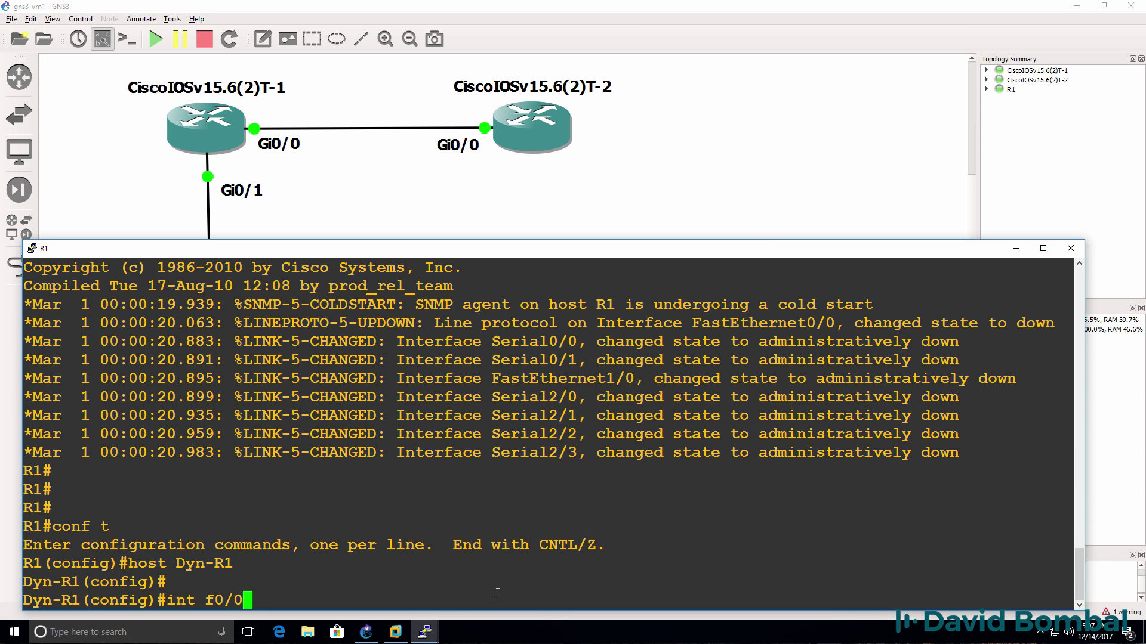
pyautogui.press('Return')
pyautogui.write('no shut')
pyautogui.press('Return')
pyautogui.write('ip add')
pyautogui.press('Tab')
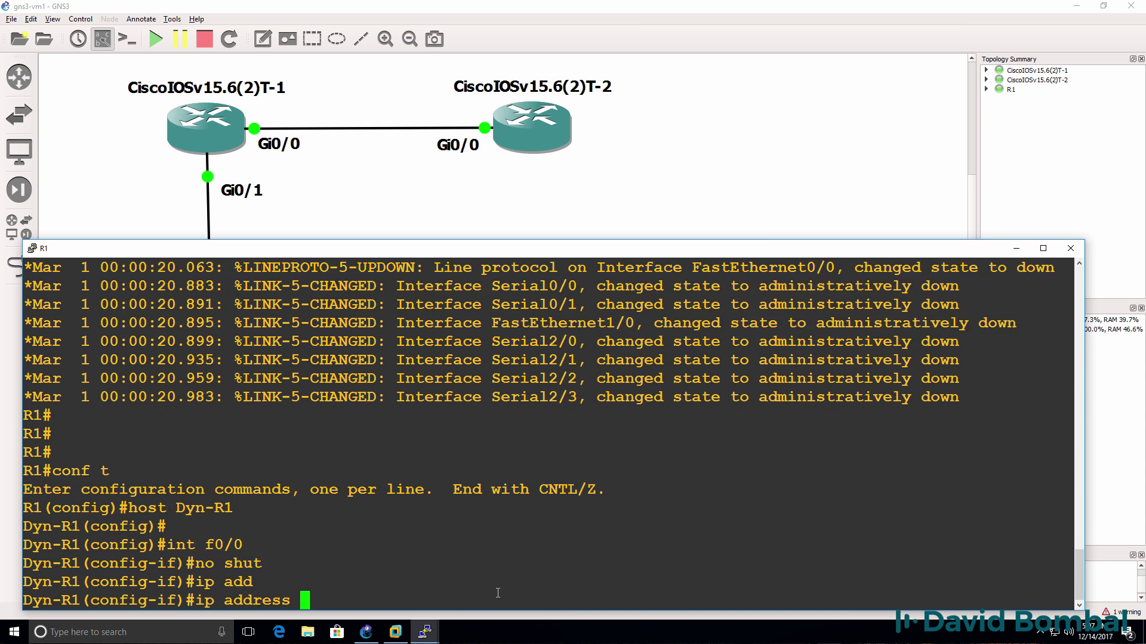
pyautogui.write('10.1.2.2 255.255.255.0')
pyautogui.press('Return')
# Exit configuration and display the brief interface summary with sh ip int brief.
pyautogui.write('e')
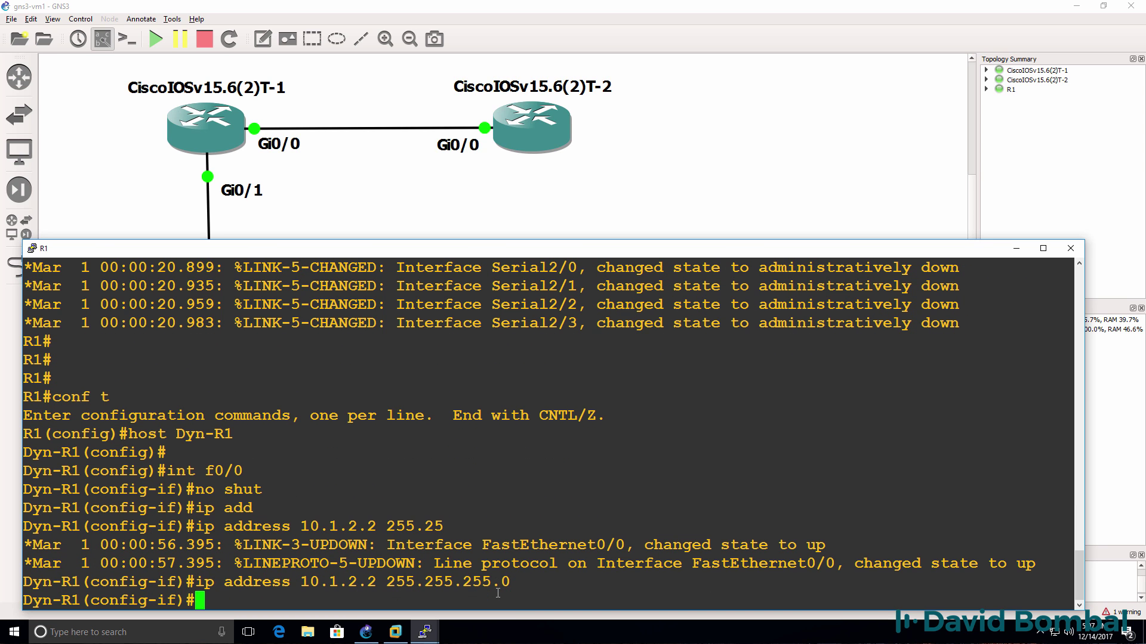
pyautogui.write('nd')
pyautogui.press('Return')
pyautogui.write('sh ip ')
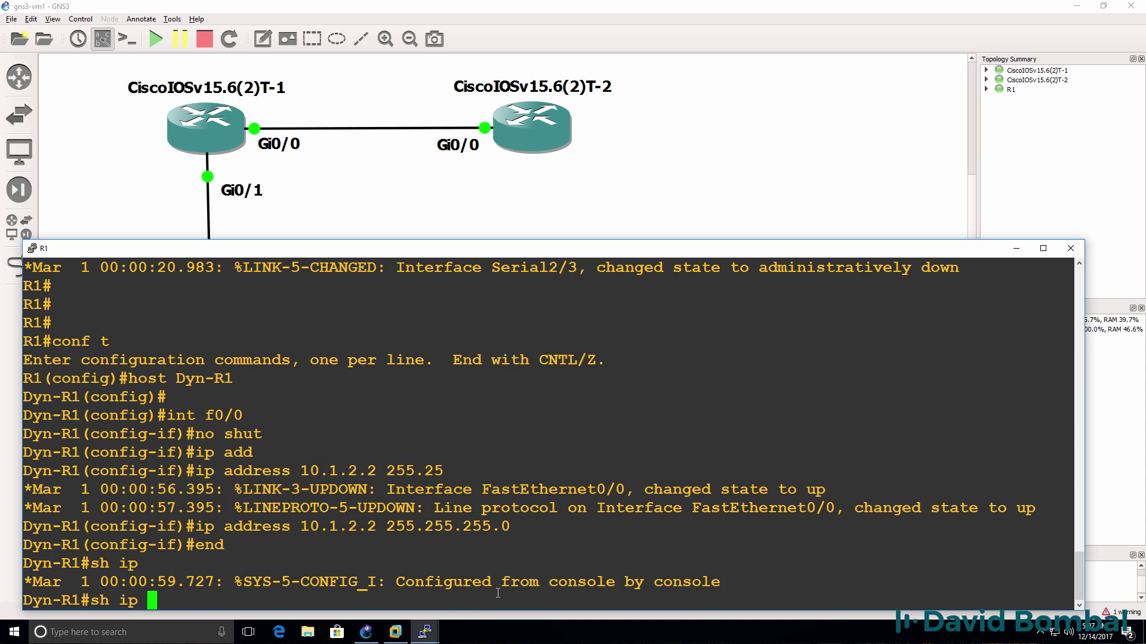
pyautogui.write('int brief')
pyautogui.press('Return')
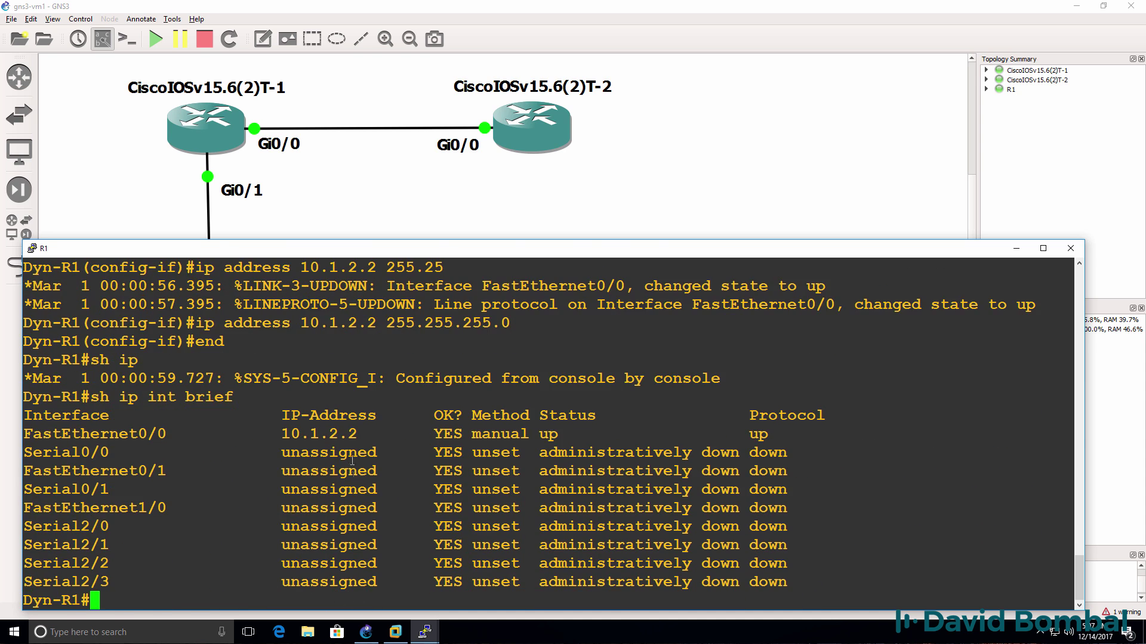
# Arrange the windows and bring the CiscoIOSv15.6(2)T-1 console forward.
pyautogui.moveTo(362, 433); pyautogui.dragTo(32, 426)
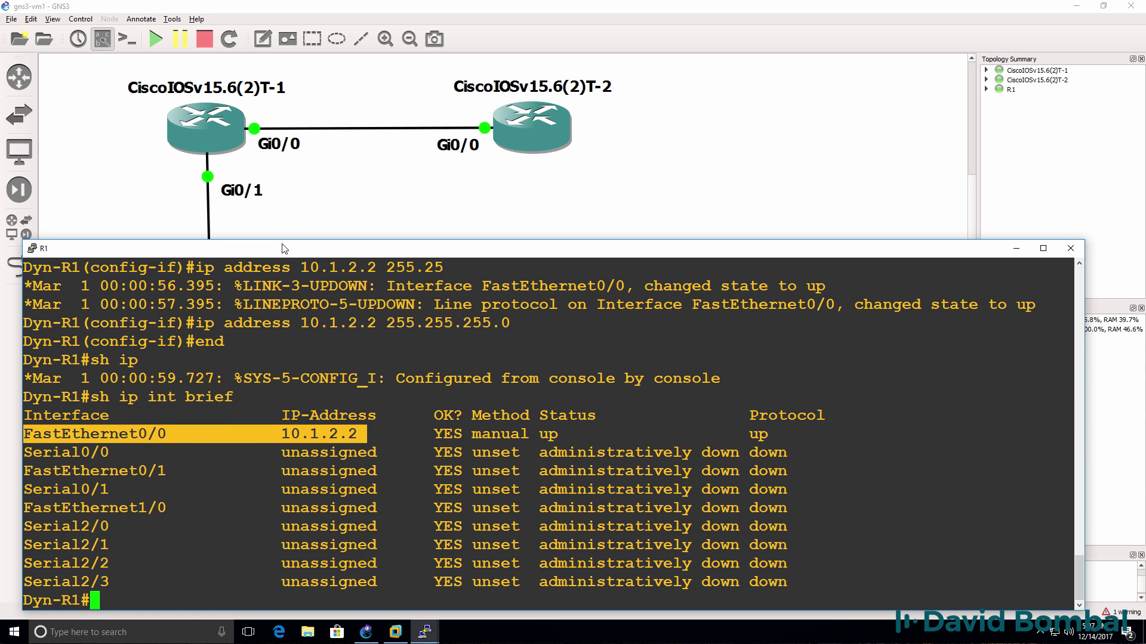
pyautogui.moveTo(283, 251); pyautogui.dragTo(666, 200)
pyautogui.click(598, 242)
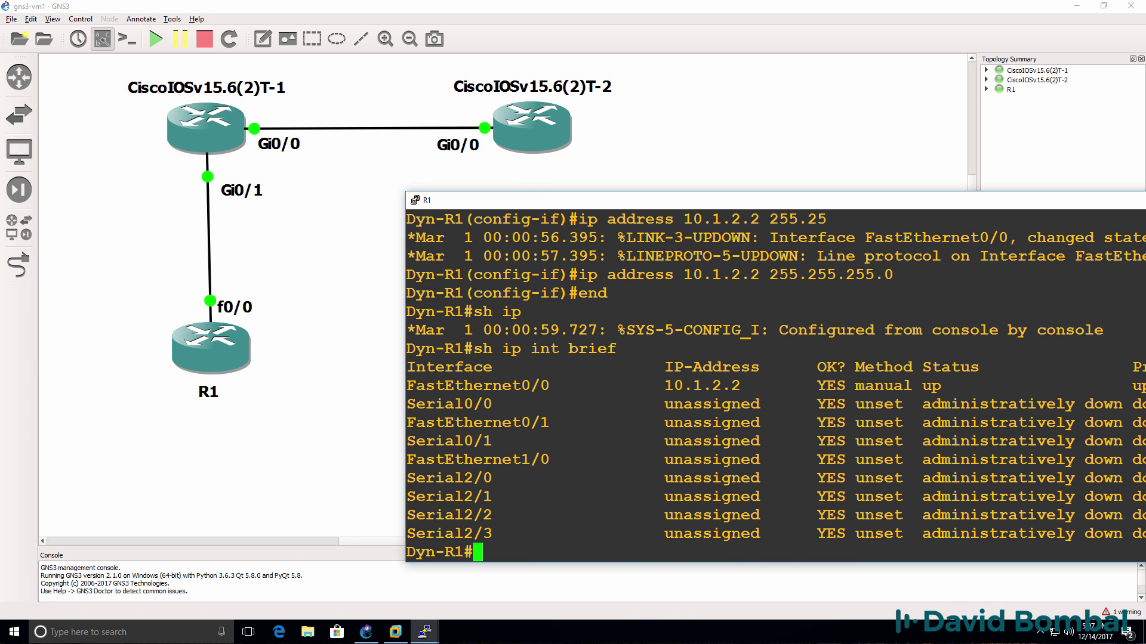
pyautogui.moveTo(597, 200); pyautogui.dragTo(476, 198)
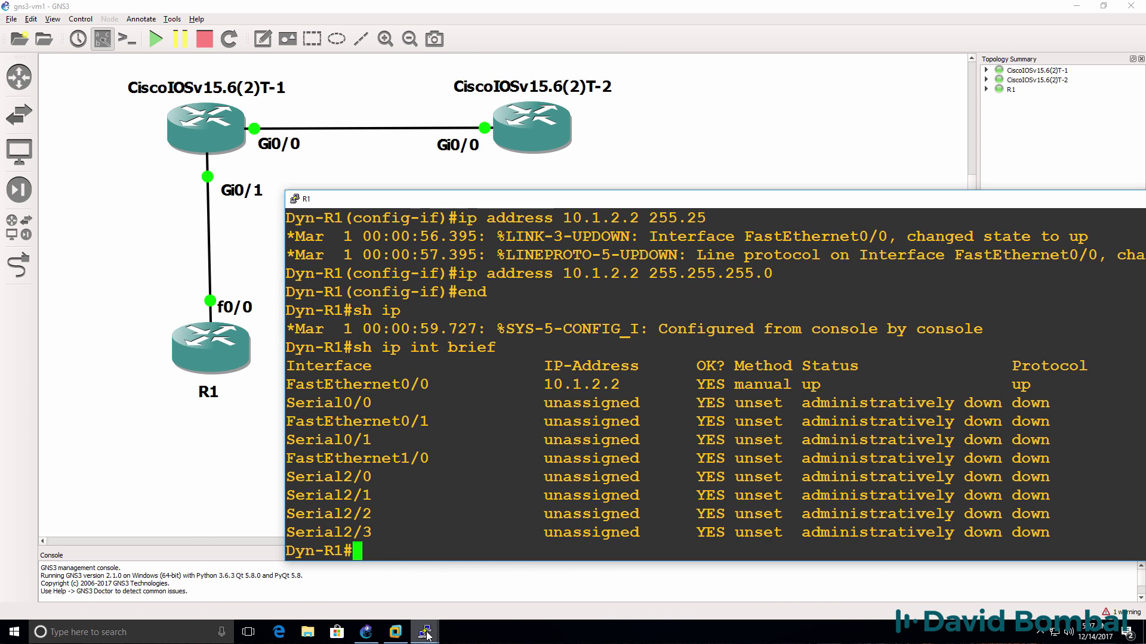
pyautogui.moveTo(426, 634)
pyautogui.click(272, 585)
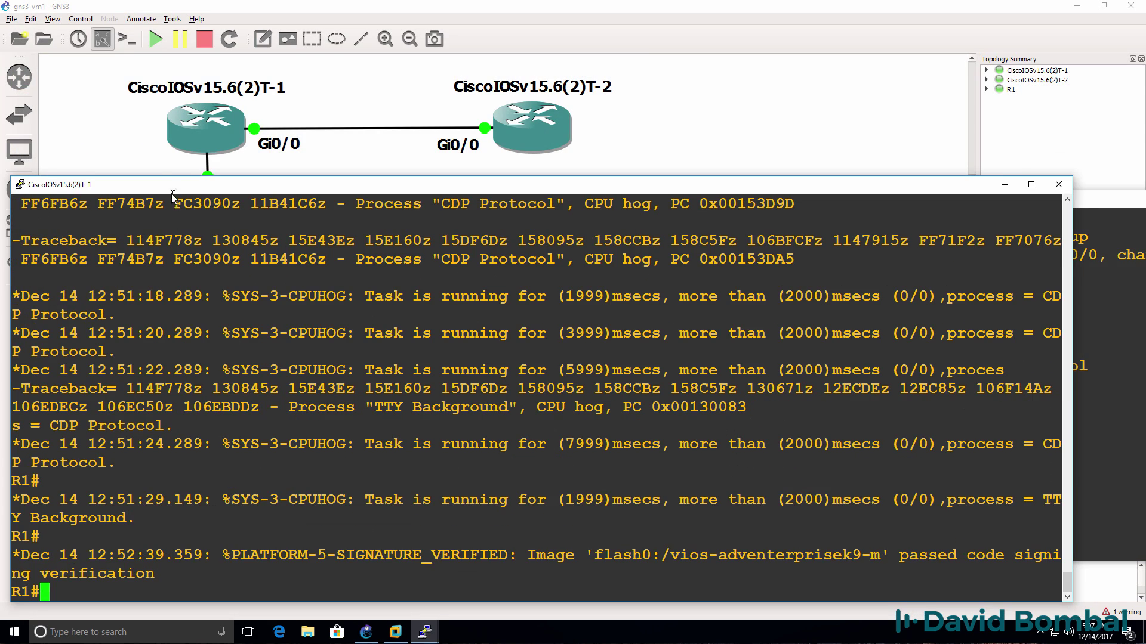
pyautogui.moveTo(172, 187); pyautogui.dragTo(446, 166)
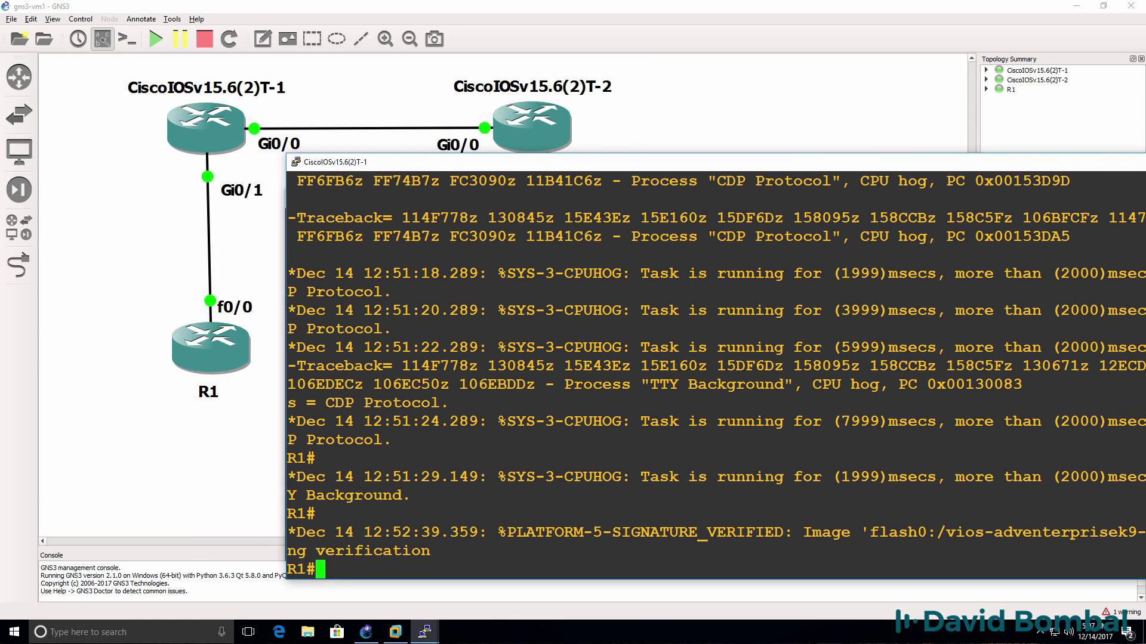
# On CiscoIOSv15.6(2)T-1, enable Gi0/1 with address 10.1.2.1 255.255.255.0.
pyautogui.write('conf t')
pyautogui.press('Return')
pyautogui.write('int g0/1')
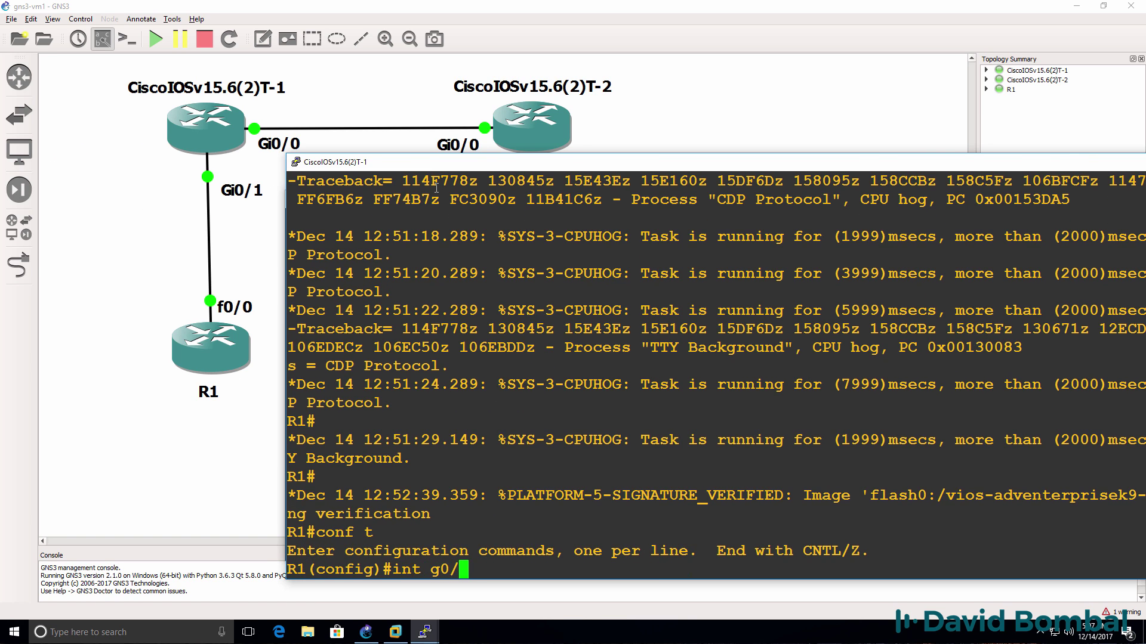
pyautogui.press('Return')
pyautogui.write('no shut')
pyautogui.press('Return')
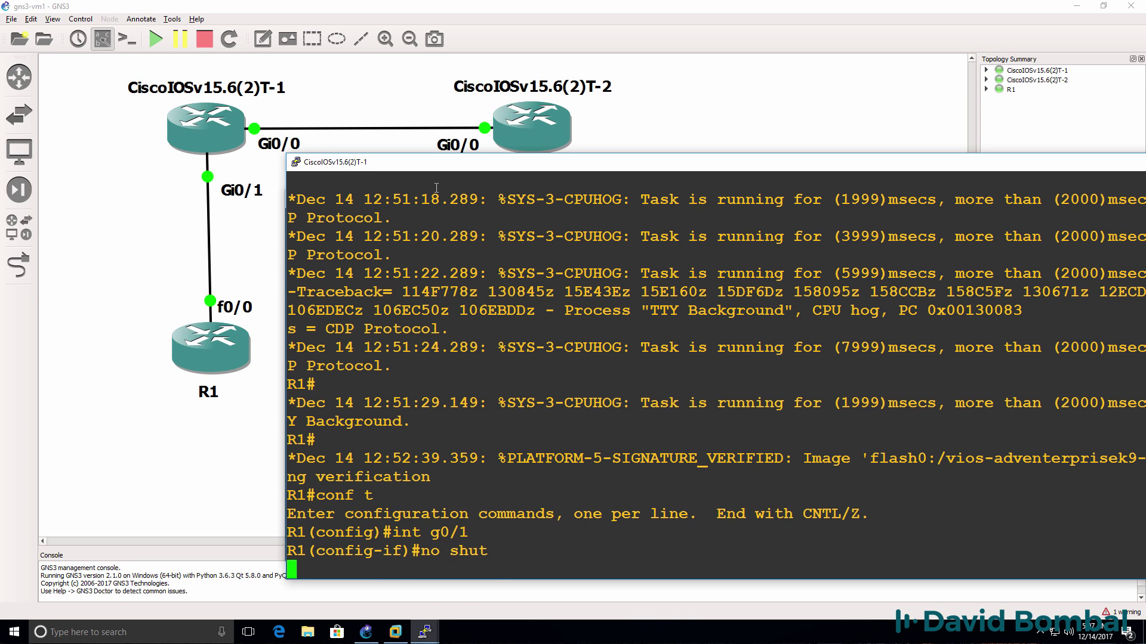
pyautogui.write('ip ad')
pyautogui.press('Tab')
pyautogui.write('d')
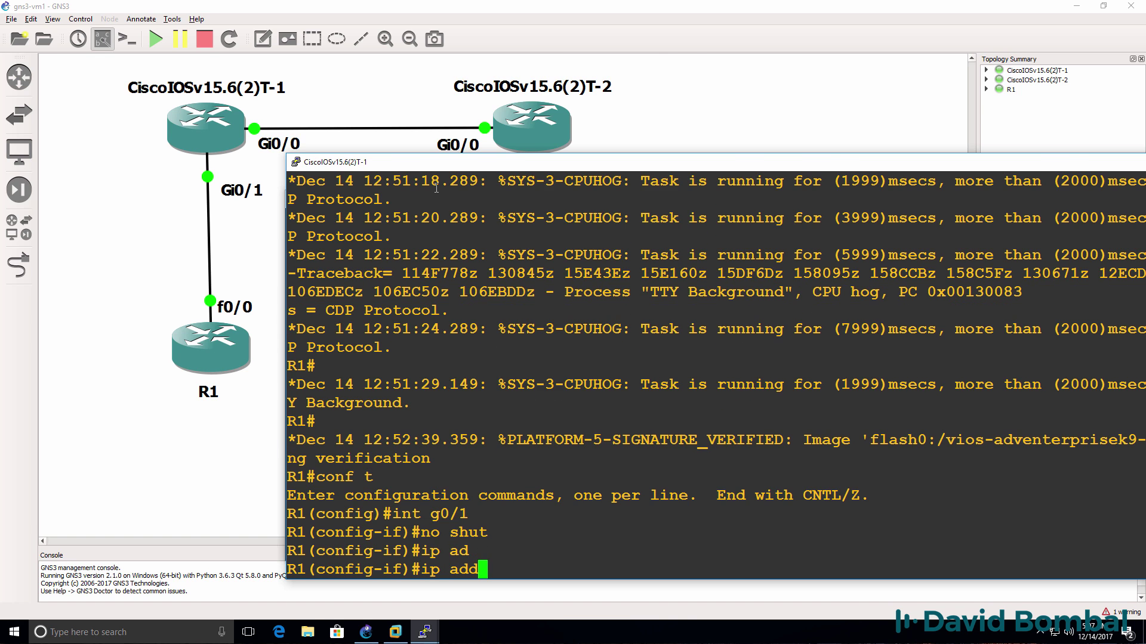
pyautogui.press('Tab')
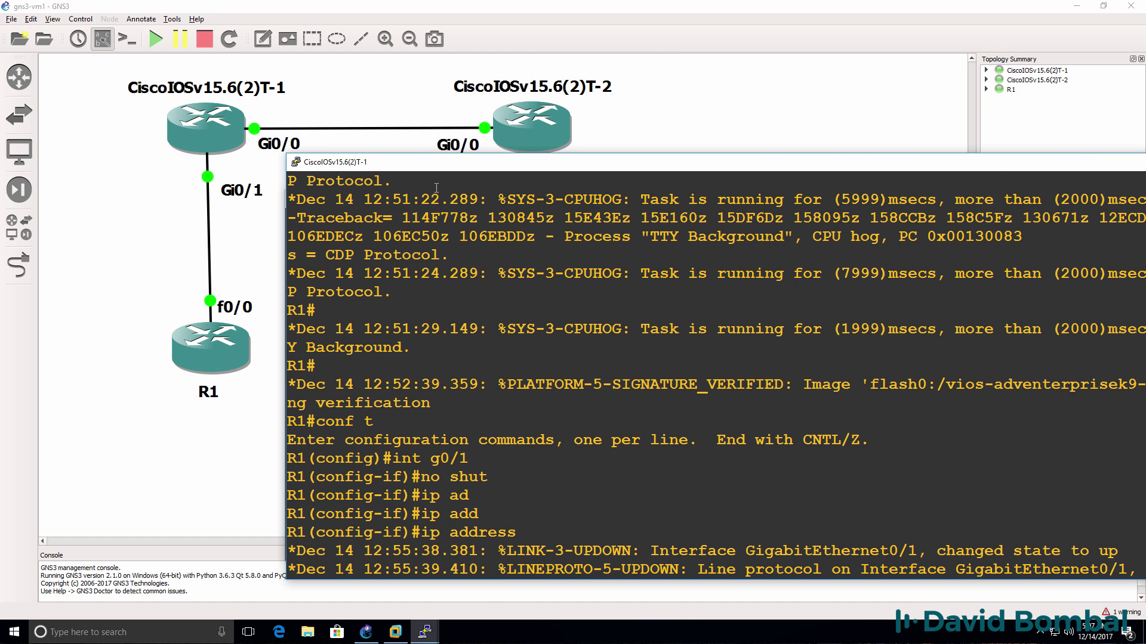
pyautogui.write('10.1.')
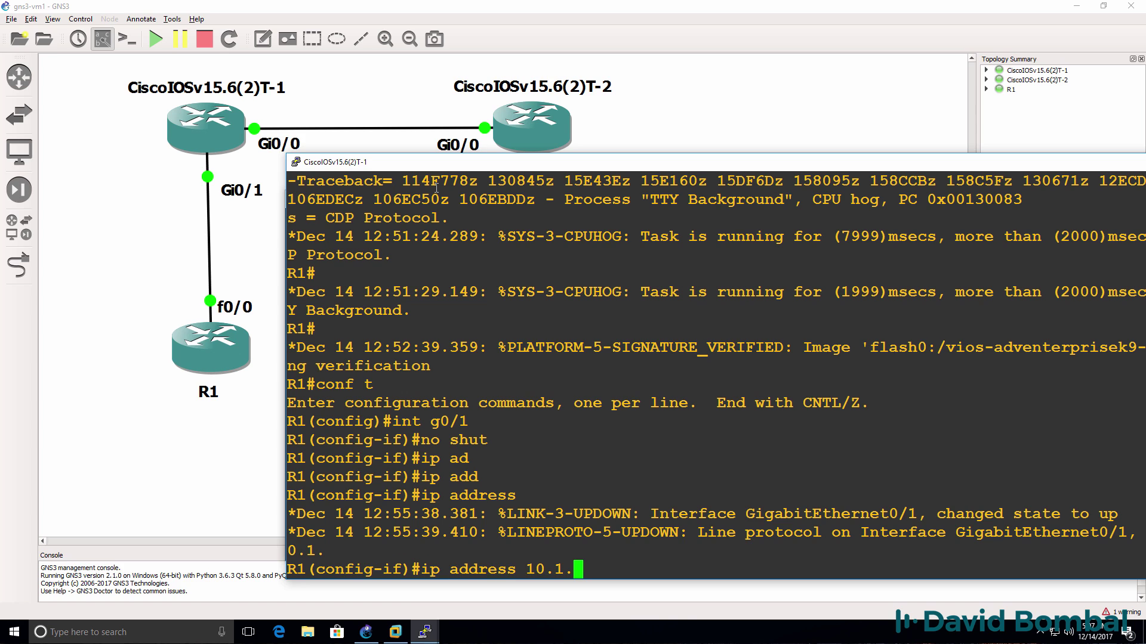
pyautogui.write('2.1 255.255')
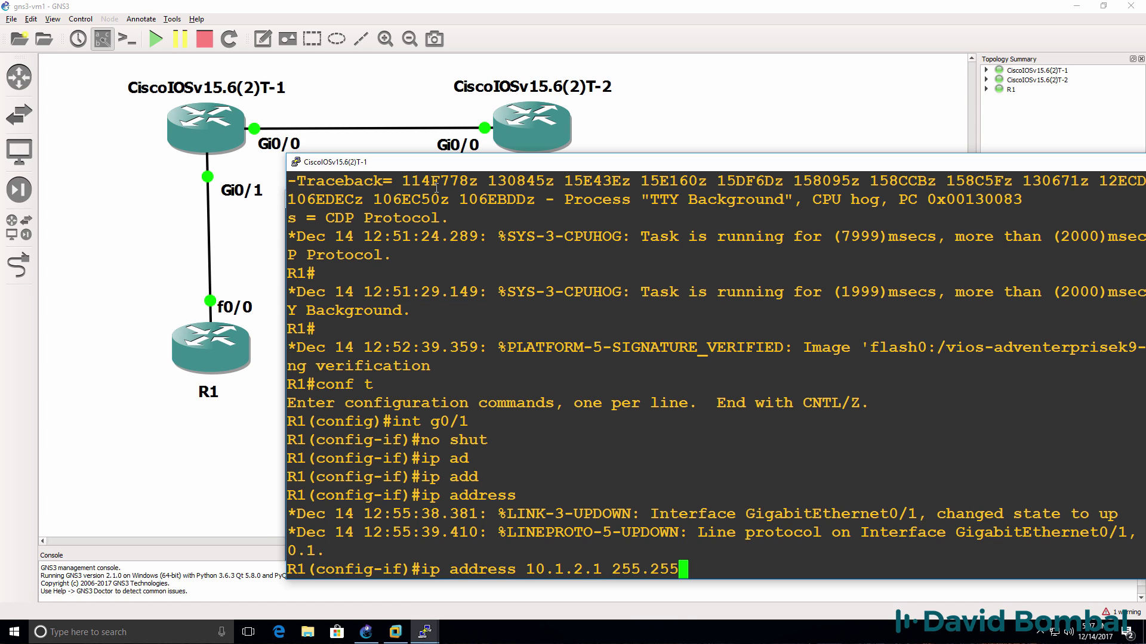
pyautogui.write('.255.0')
pyautogui.press('Return')
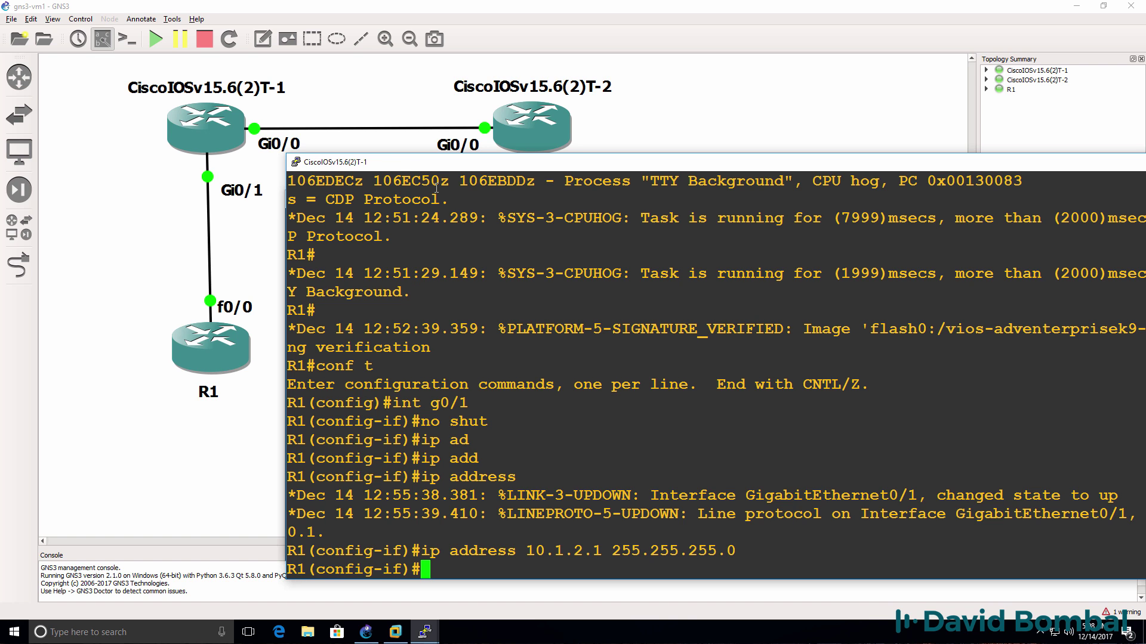
# Bring Dyn-R1's console back to the front at a fresh prompt.
pyautogui.moveTo(420, 165); pyautogui.dragTo(388, 181)
pyautogui.click(195, 340)
pyautogui.moveTo(195, 340); pyautogui.dragTo(191, 337)
pyautogui.moveTo(429, 636)
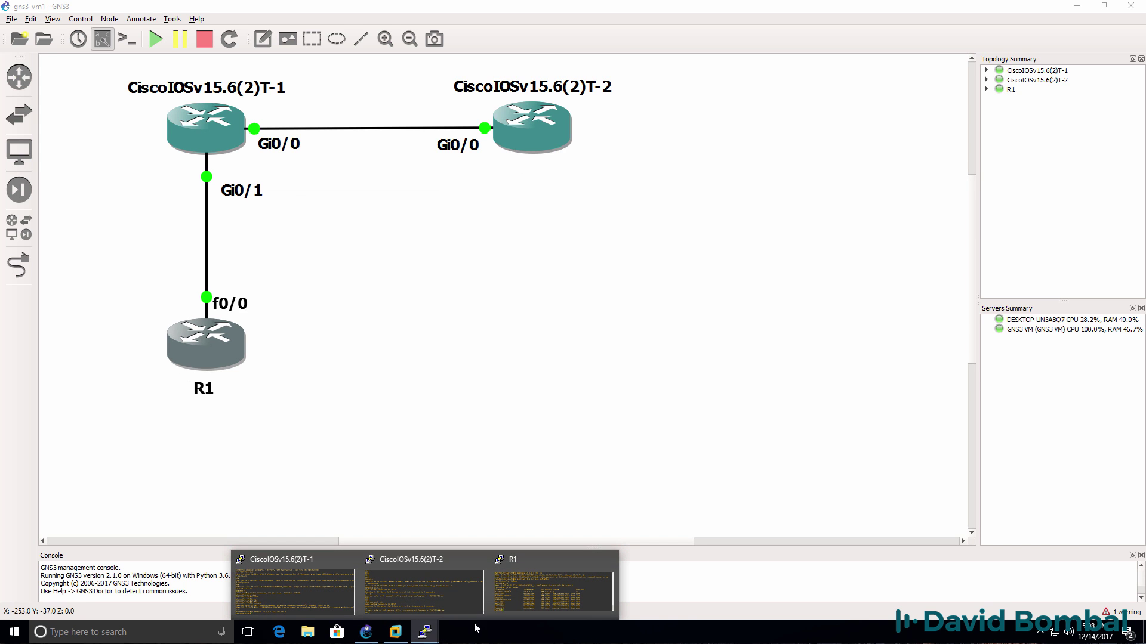
pyautogui.click(503, 613)
pyautogui.press('Return')
# Ping 10.1.2.1 from Dyn-R1 twice.
pyautogui.write('ping 10.1.2.1')
pyautogui.press('Return')
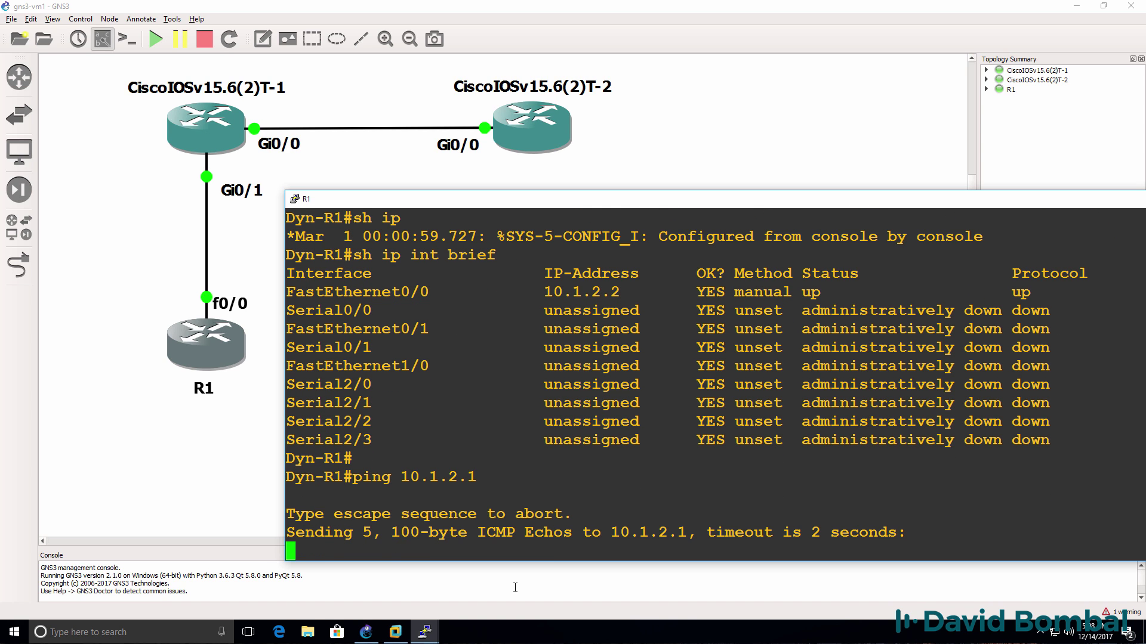
pyautogui.press('Up')
pyautogui.press('Return')
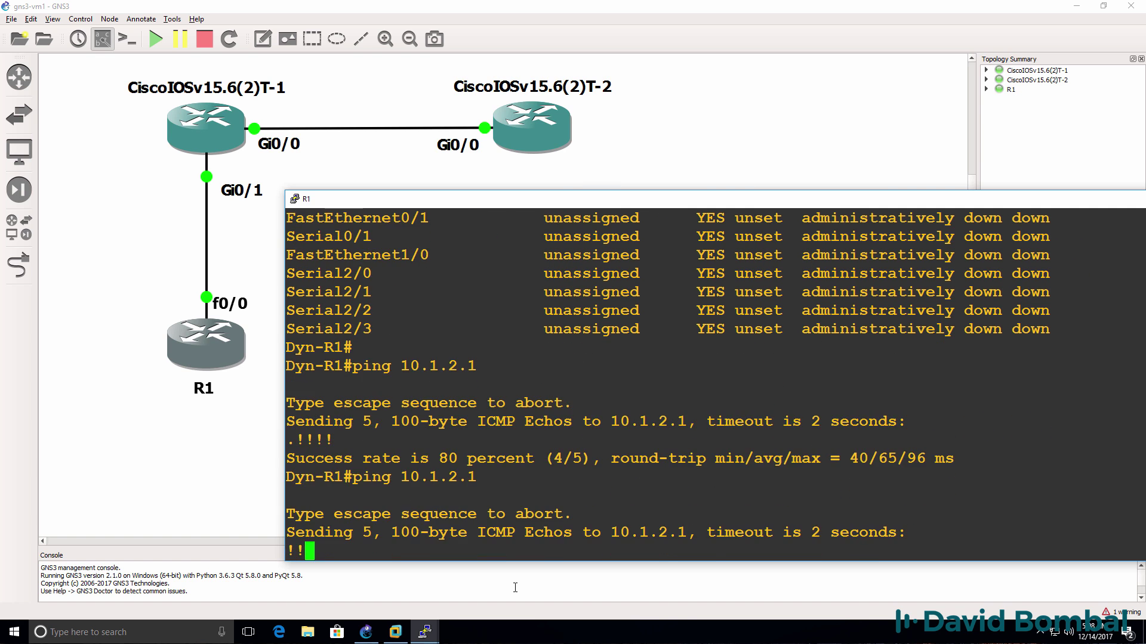
# Configure EIGRP 100 with network 0.0.0.0 on Dyn-R1 and leave configuration mode.
pyautogui.write('conf t')
pyautogui.press('Return')
pyautogui.write('router eigr')
pyautogui.press('BackSpace')
pyautogui.press('BackSpace')
pyautogui.press('BackSpace')
pyautogui.write('igrp 100')
pyautogui.press('Return')
pyautogui.write('net')
pyautogui.press('Tab')
pyautogui.write('0.0.0.0')
pyautogui.press('Return')
pyautogui.write('end')
pyautogui.press('Return')
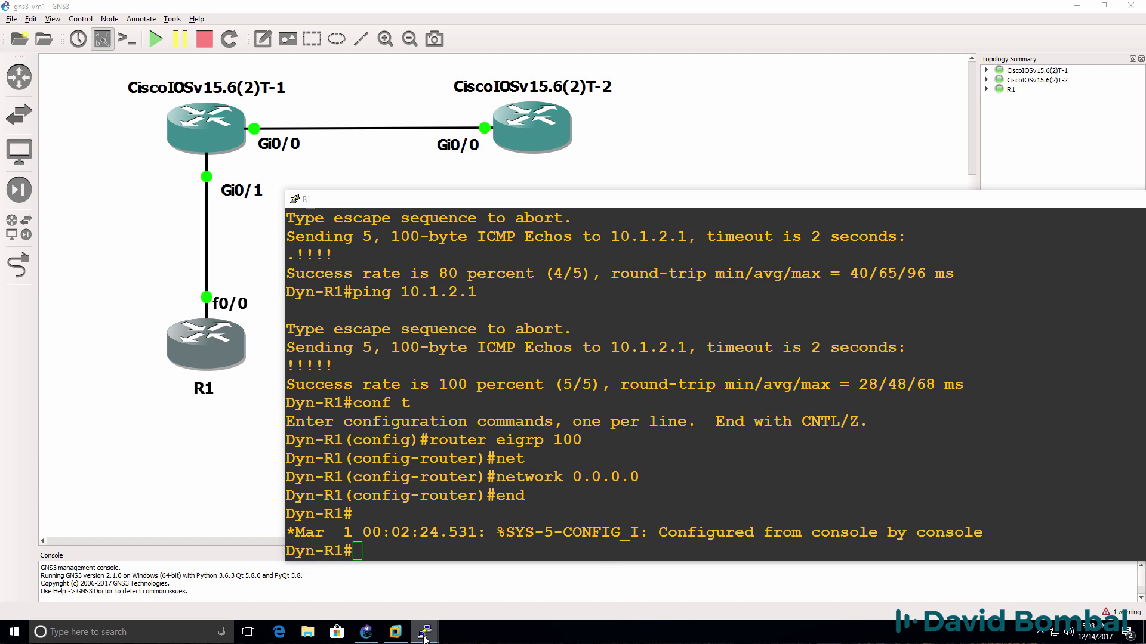
# On the first IOSv router's console, add network 0.0.0.0 under router eigrp 1.
pyautogui.moveTo(424, 632)
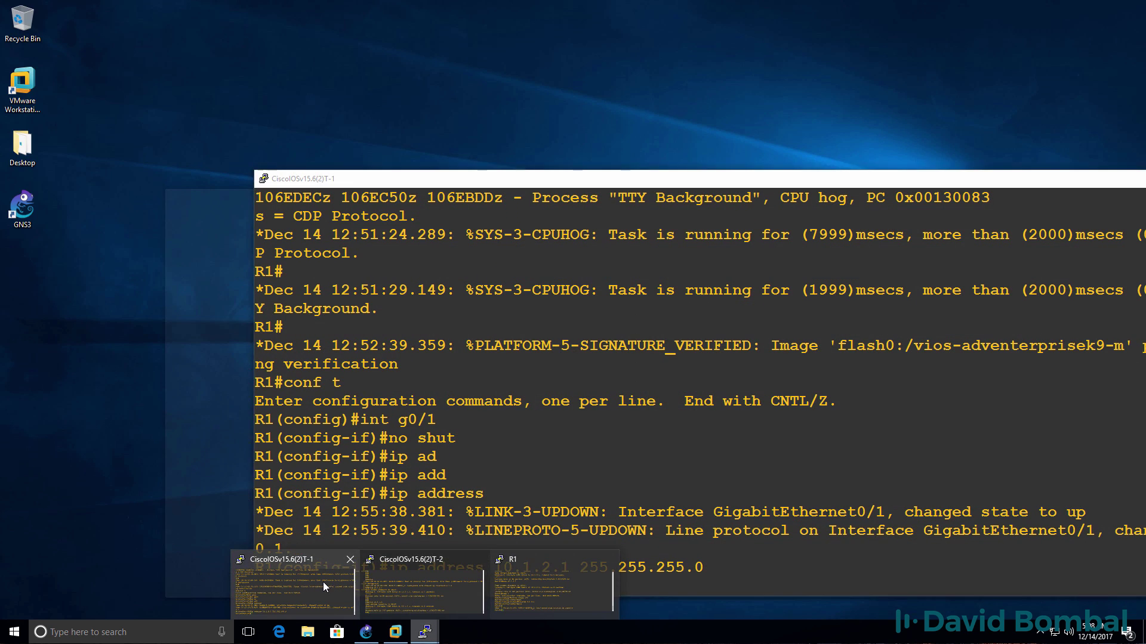
pyautogui.click(324, 582)
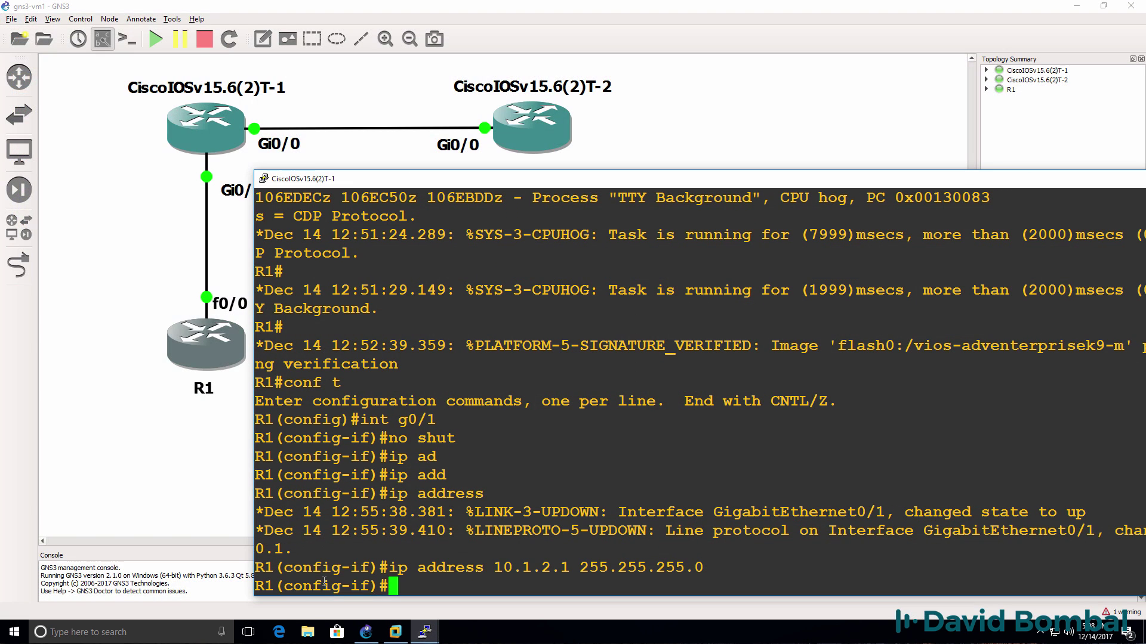
pyautogui.write('router eigrp 1')
pyautogui.press('Return')
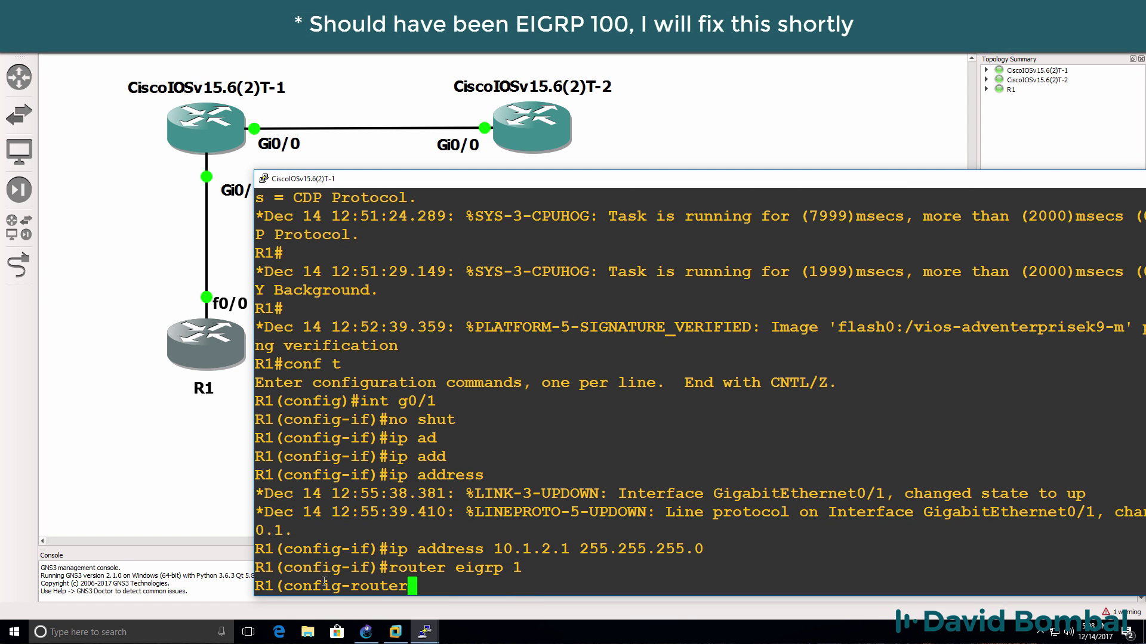
pyautogui.write('net')
pyautogui.press('Tab')
pyautogui.write('0.0.0.0')
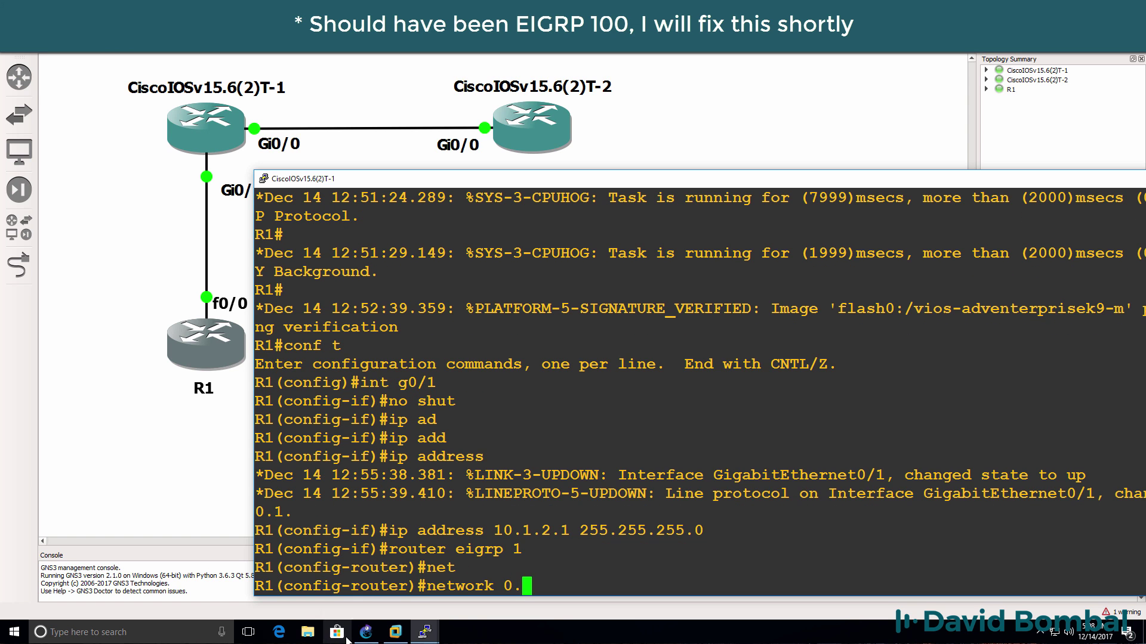
pyautogui.press('Return')
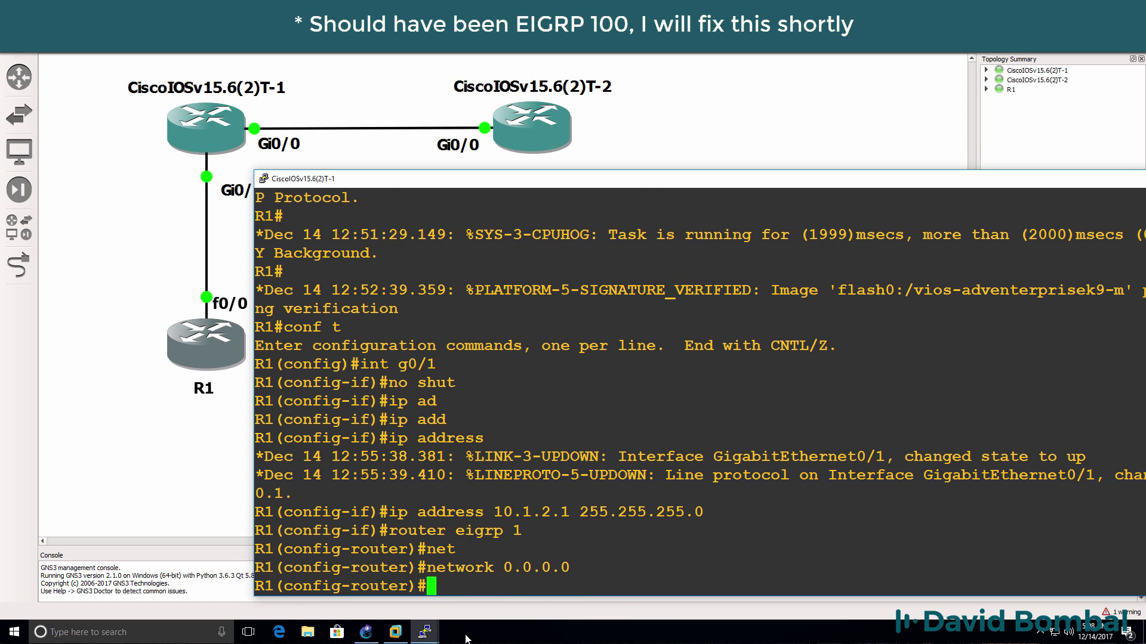
# Leave router configuration mode and remove OSPF process 1 and EIGRP process 1.
pyautogui.moveTo(424, 632)
pyautogui.click(586, 579)
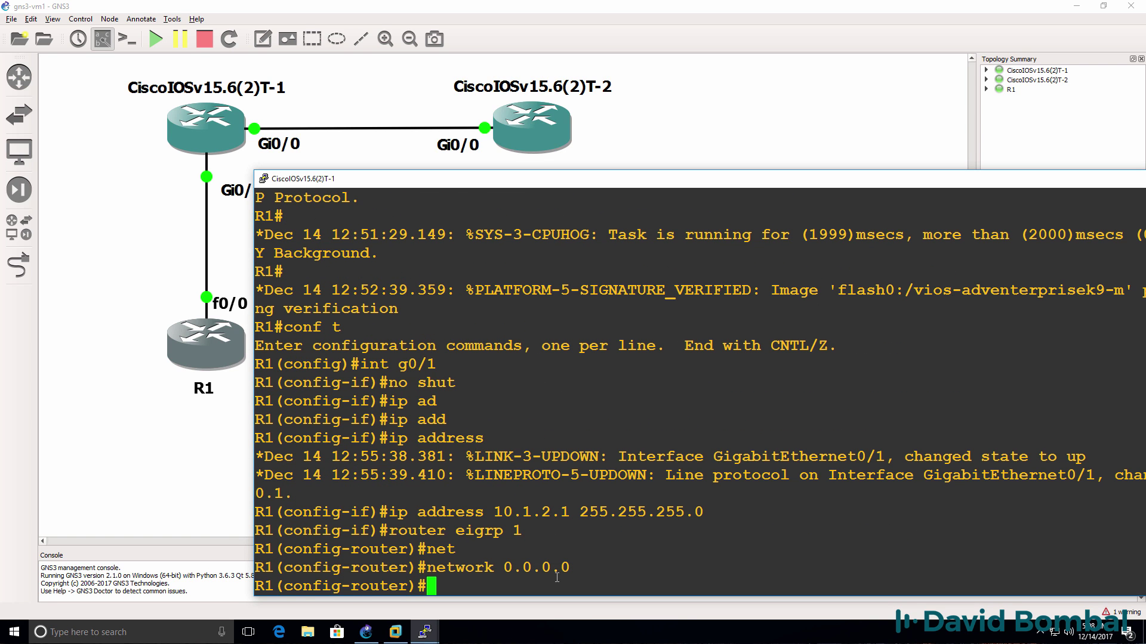
pyautogui.write('exit')
pyautogui.press('Return')
pyautogui.write('no')
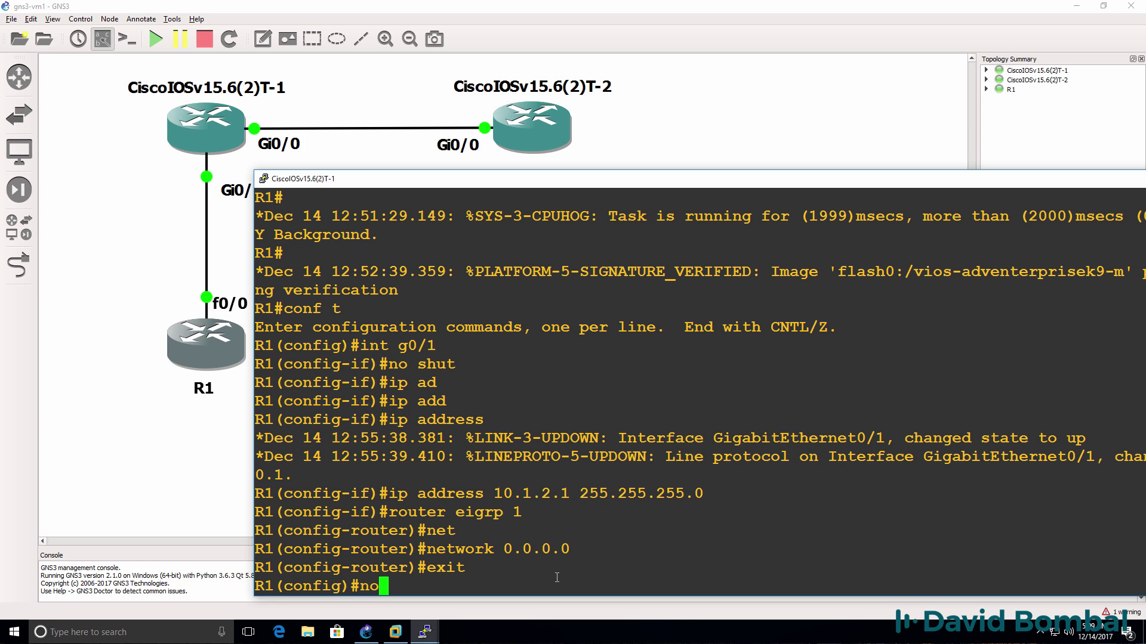
pyautogui.write(' router ospf 1')
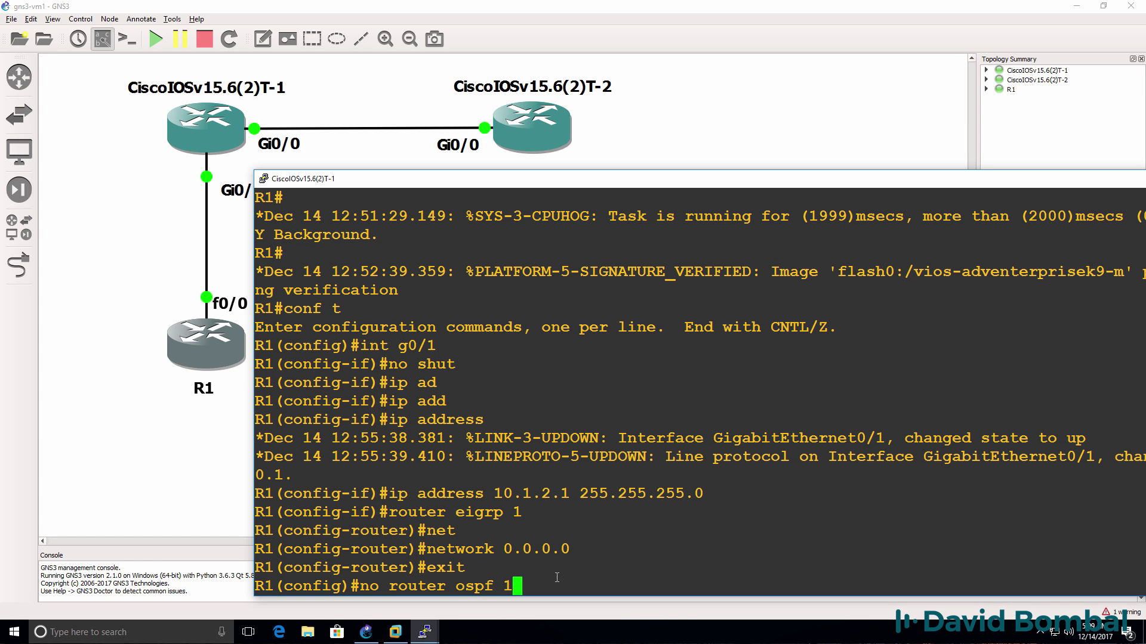
pyautogui.press('Return')
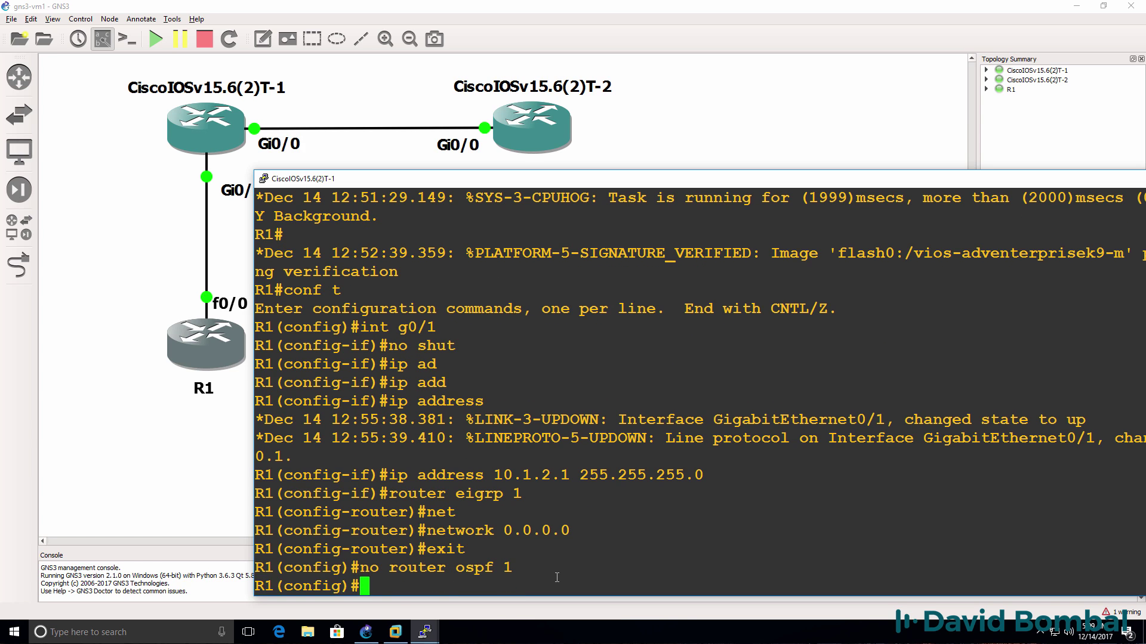
pyautogui.write('no router ')
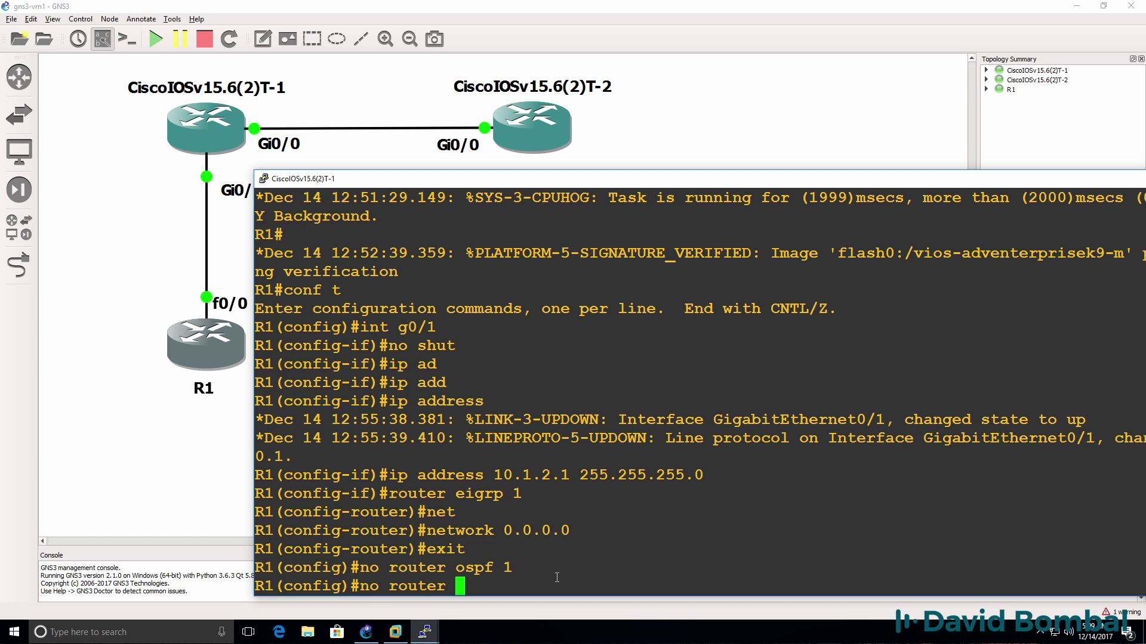
pyautogui.write('eigrp 1')
pyautogui.press('Return')
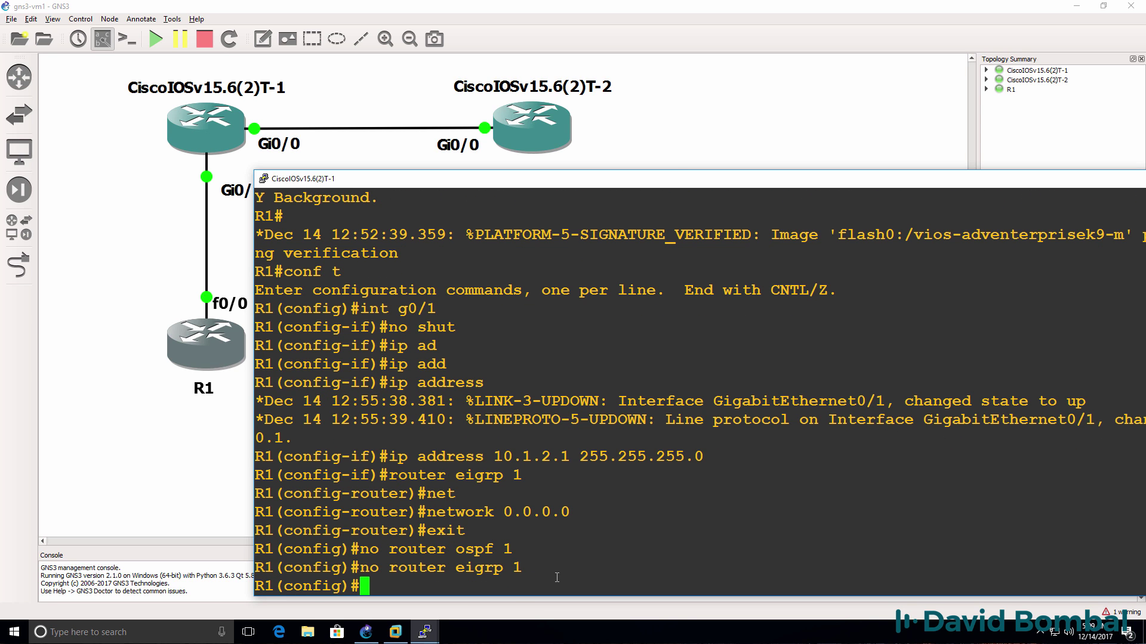
# Create router eigrp 100 advertising network 0.0.0.0.
pyautogui.write('router ei')
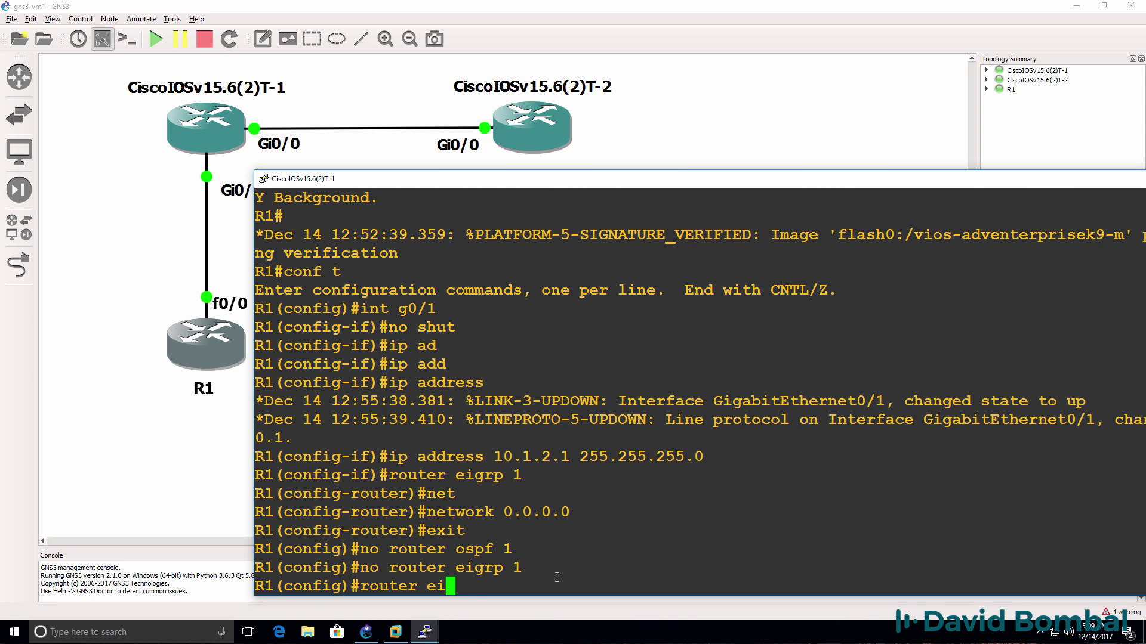
pyautogui.write('grp 100')
pyautogui.press('Return')
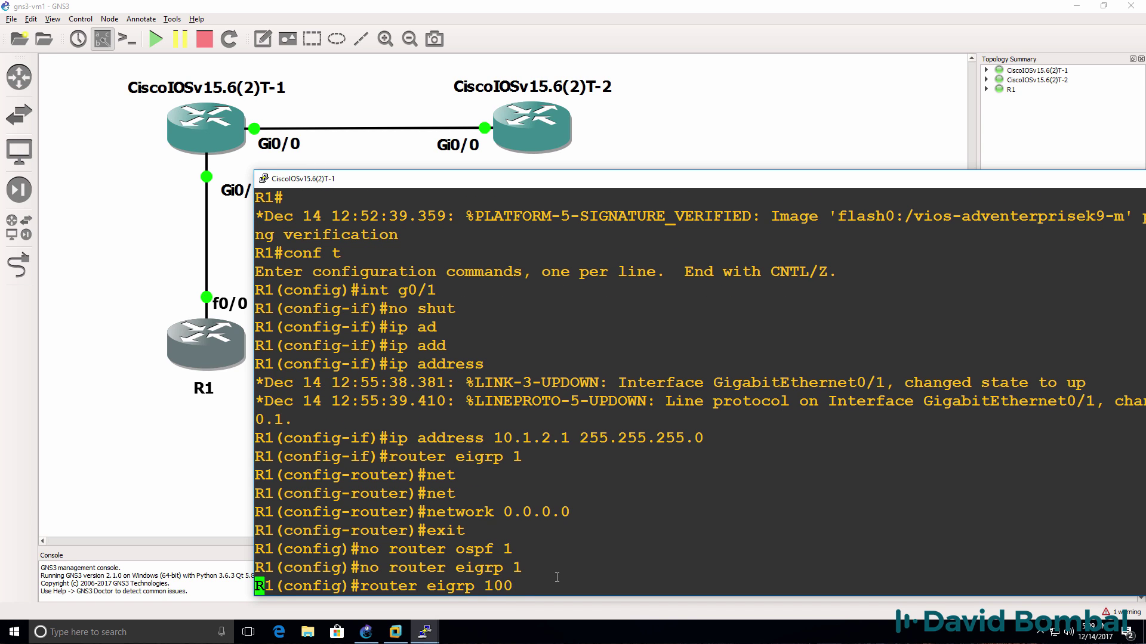
pyautogui.write('net')
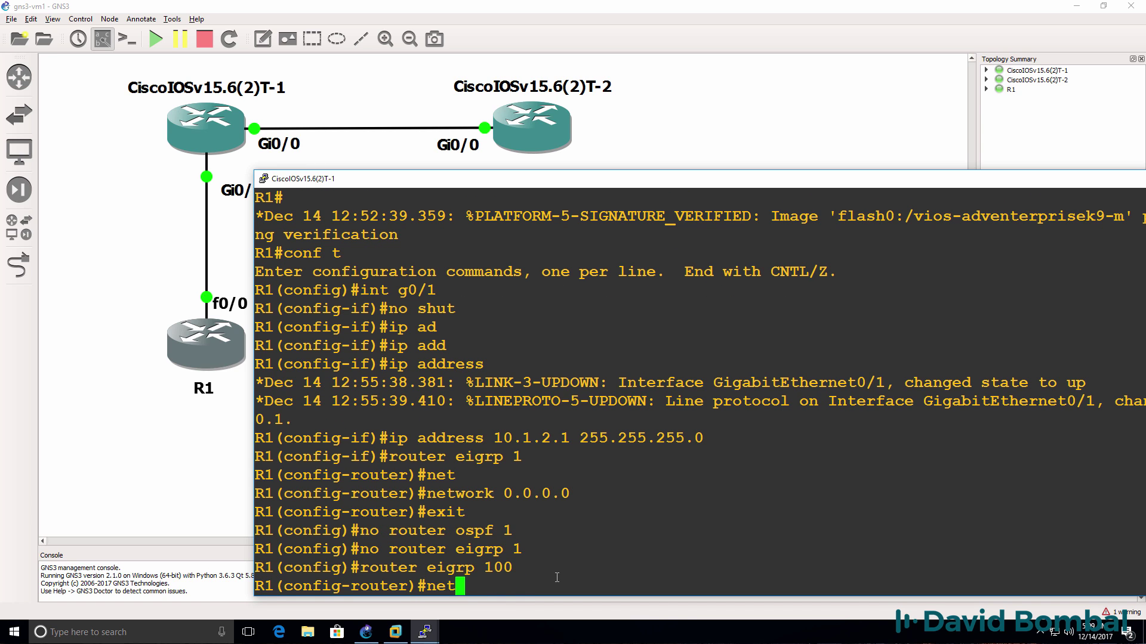
pyautogui.press('Tab')
pyautogui.write('0.0.0.0')
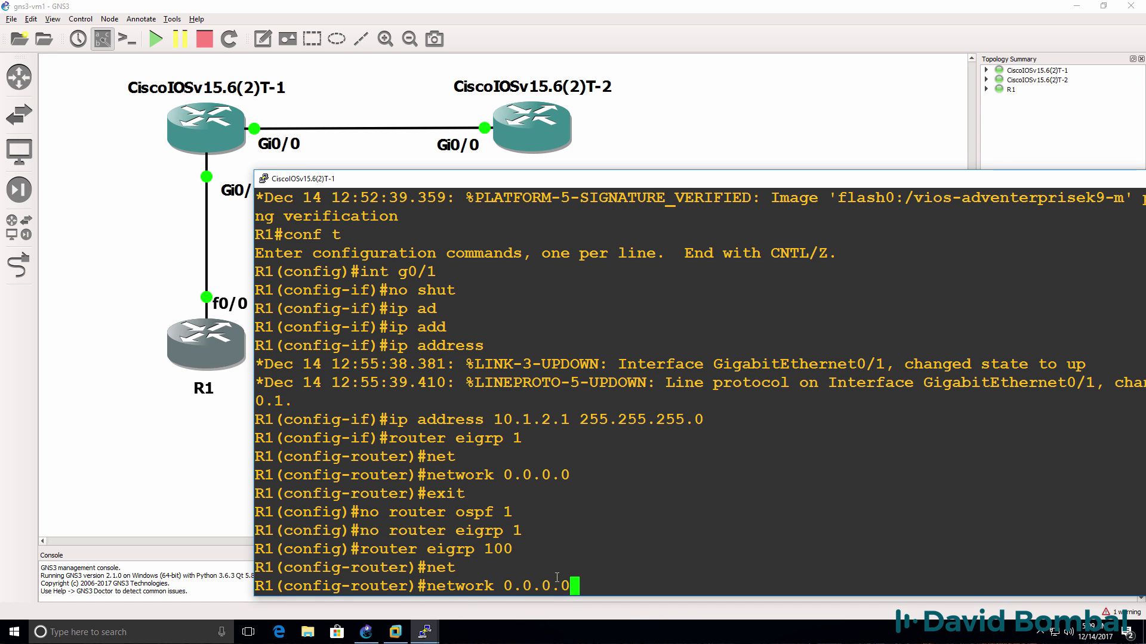
pyautogui.press('Return')
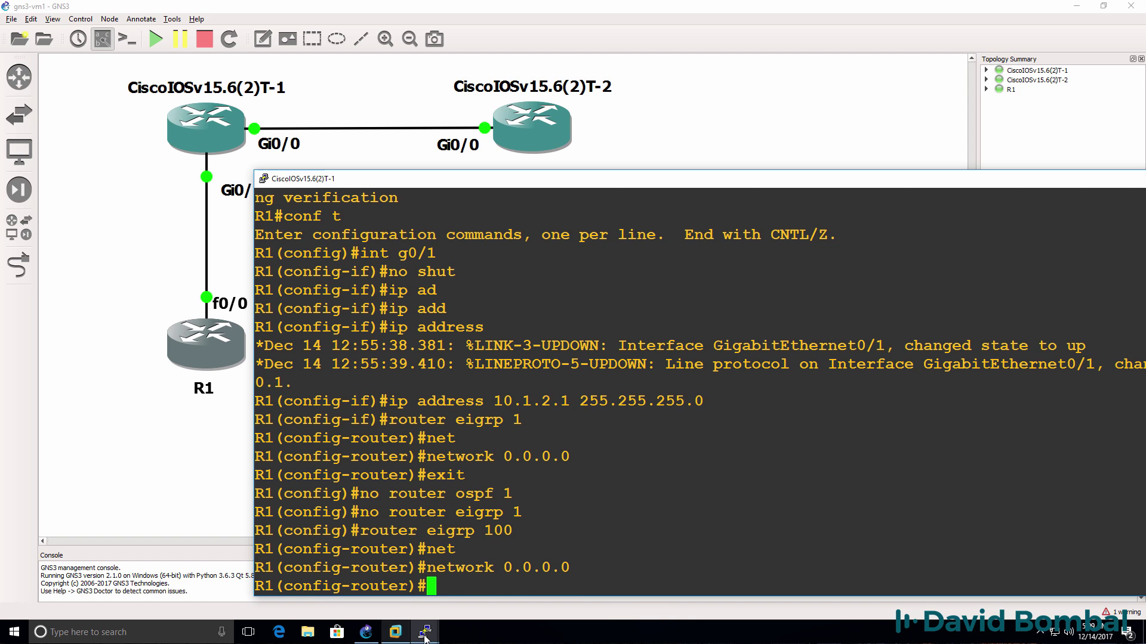
# Review R1's EIGRP neighbor-up log, then highlight T-1's EIGRP 100 adjacency with 10.1.2.2.
pyautogui.moveTo(426, 637)
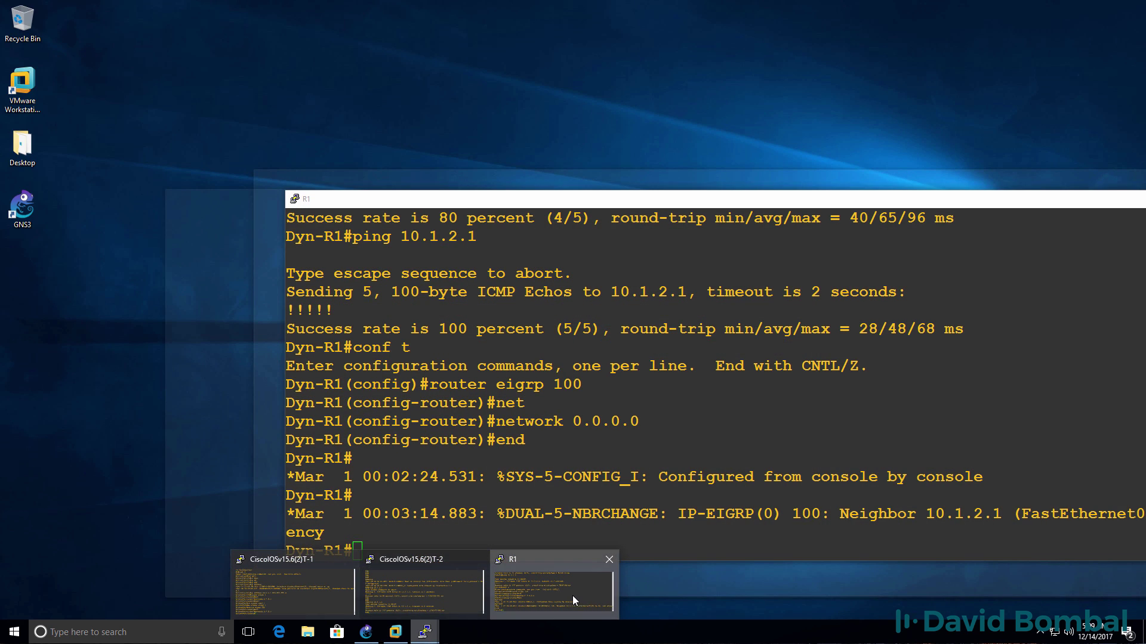
pyautogui.click(572, 595)
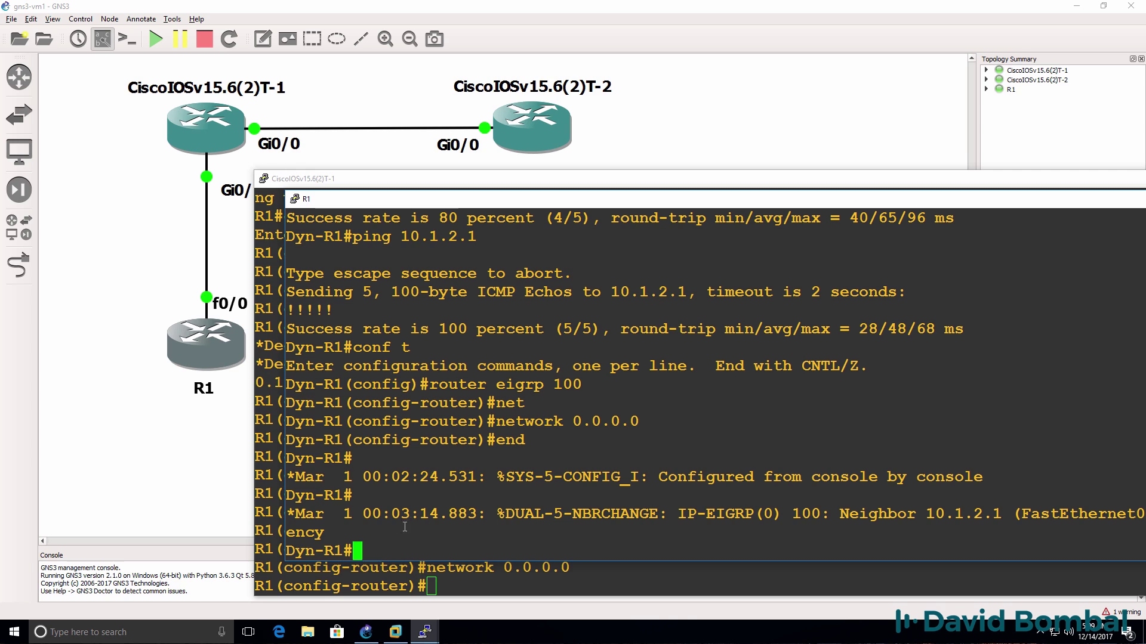
pyautogui.moveTo(372, 514); pyautogui.dragTo(246, 461)
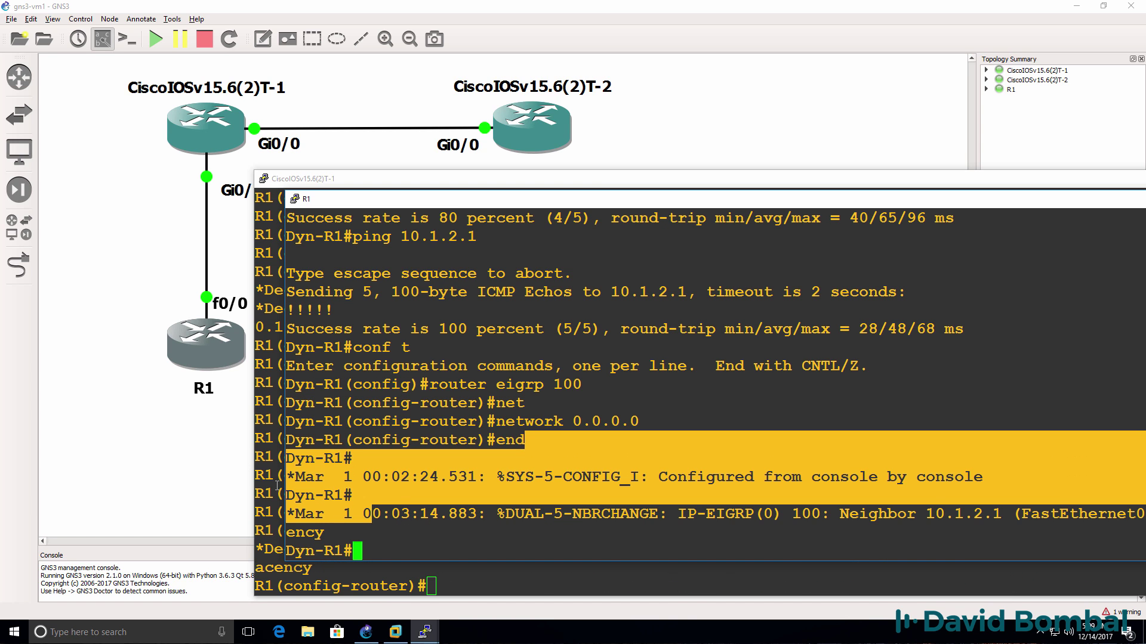
pyautogui.moveTo(385, 533); pyautogui.dragTo(281, 501)
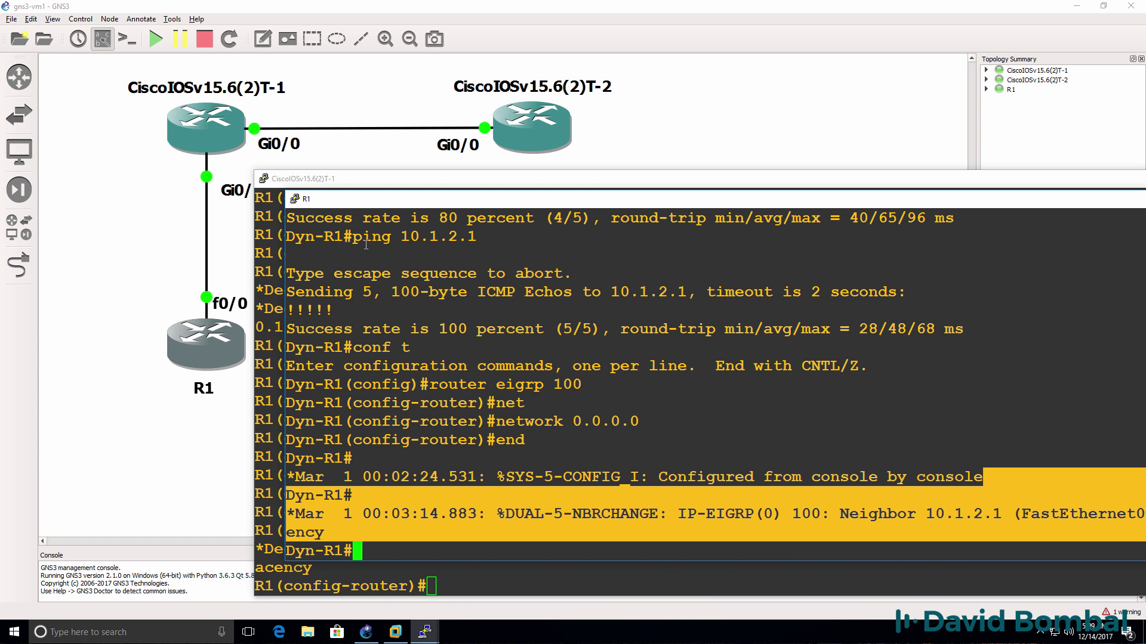
pyautogui.moveTo(381, 204); pyautogui.dragTo(681, 127)
pyautogui.moveTo(624, 400); pyautogui.dragTo(669, 467)
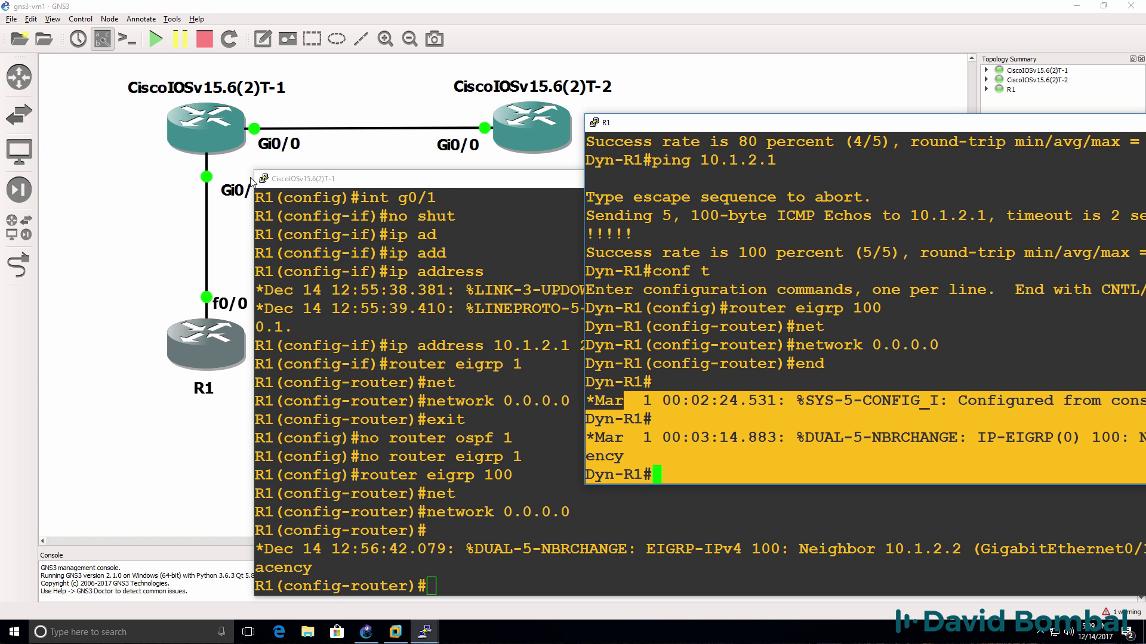
pyautogui.click(451, 568)
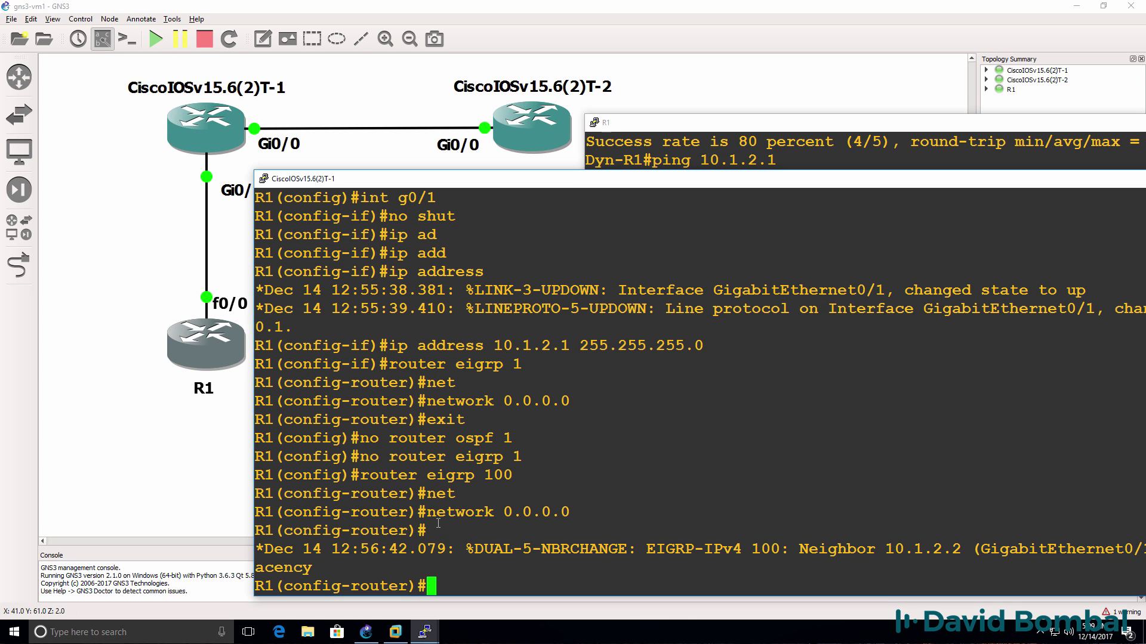
pyautogui.moveTo(426, 512); pyautogui.dragTo(492, 581)
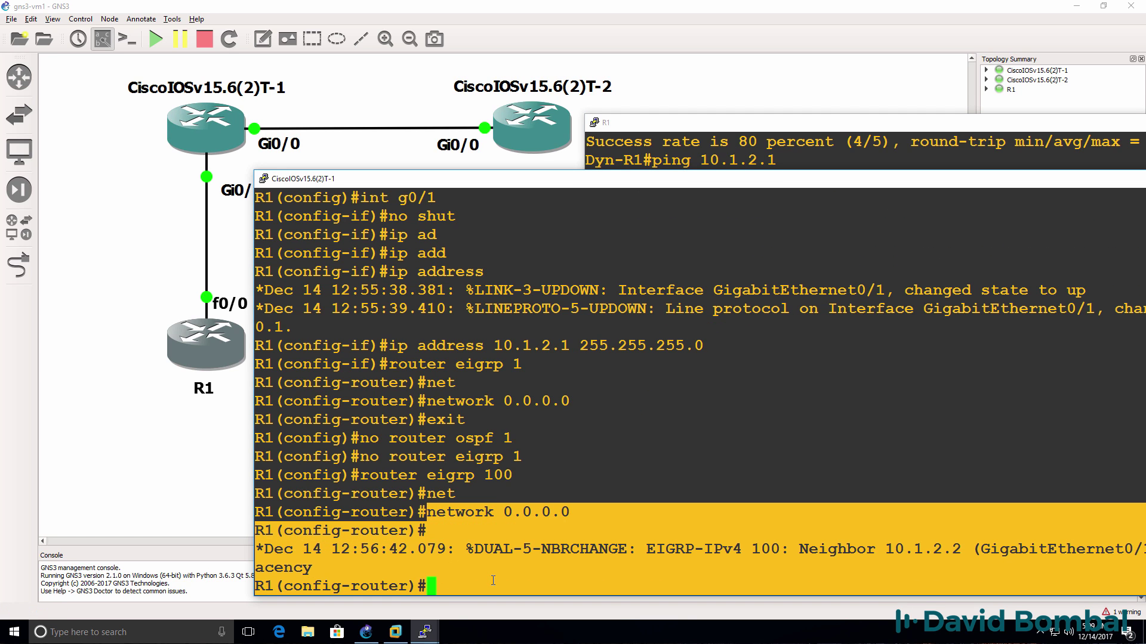
# On CiscoIOSv15.6(2)T-2, enter conf t and configure router eigrp 100 with network 0.0.0.0.
pyautogui.moveTo(425, 630)
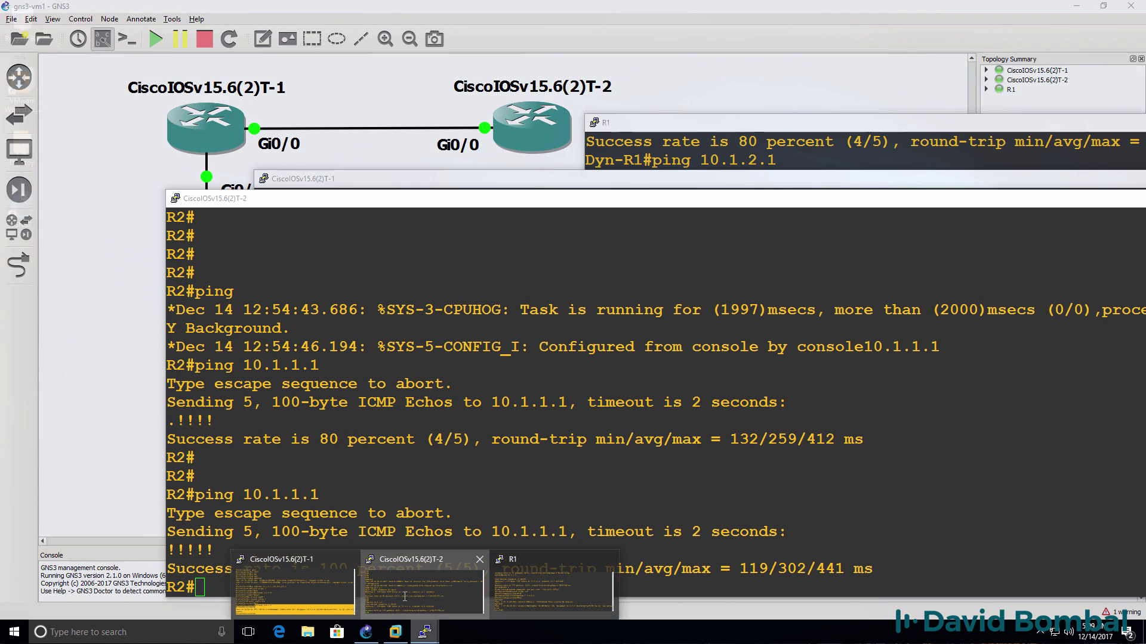
pyautogui.click(404, 596)
pyautogui.press('Return')
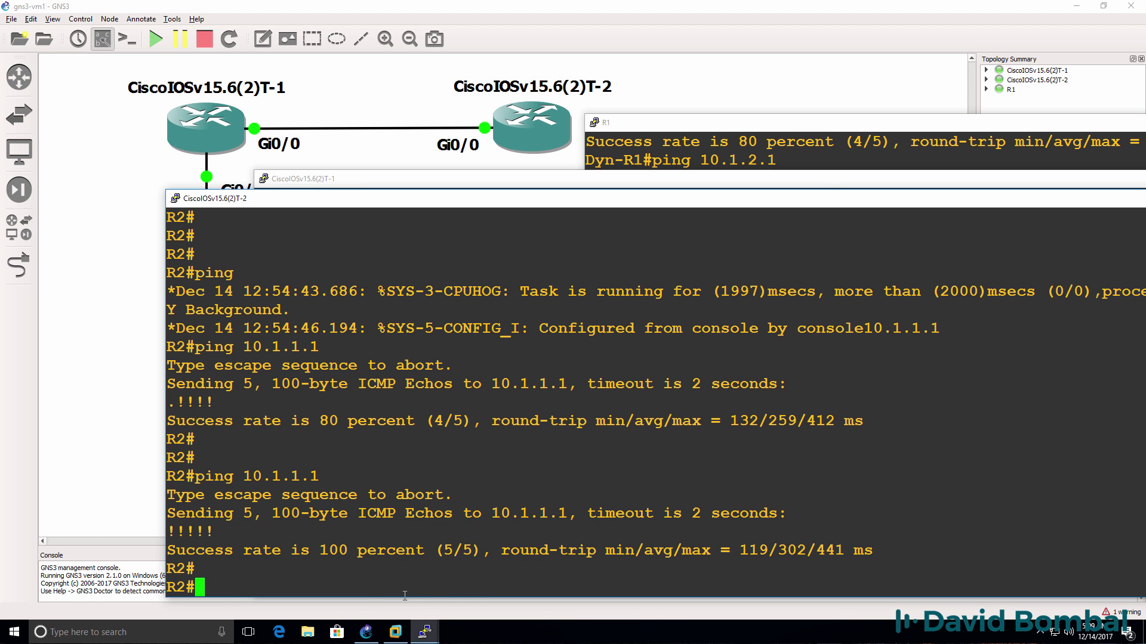
pyautogui.write('conf t')
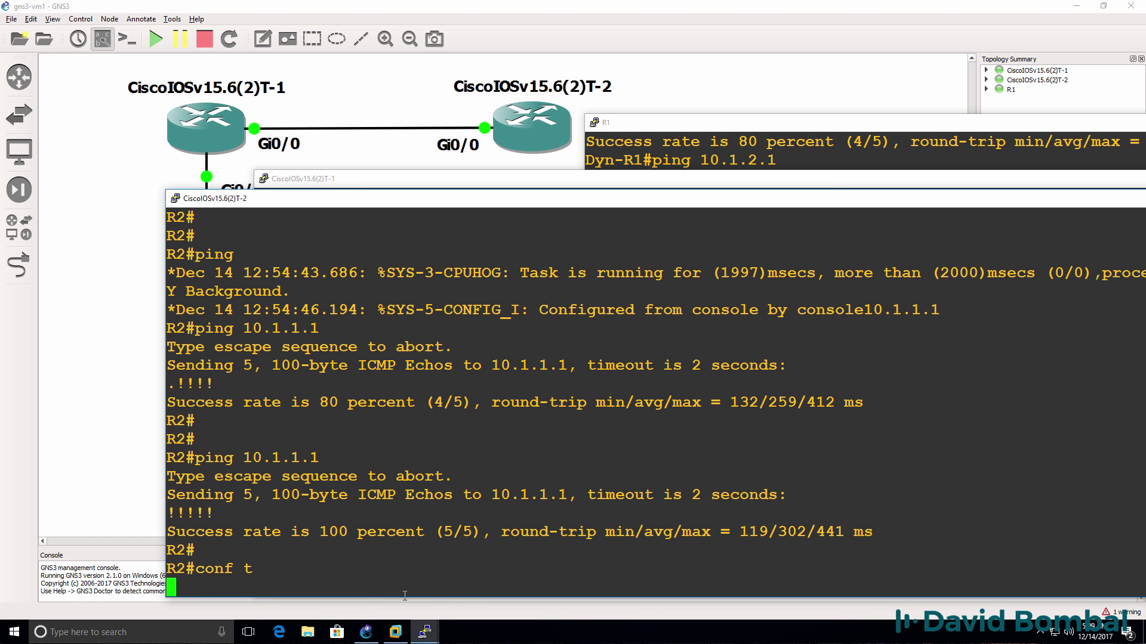
pyautogui.press('Return')
pyautogui.write('rout')
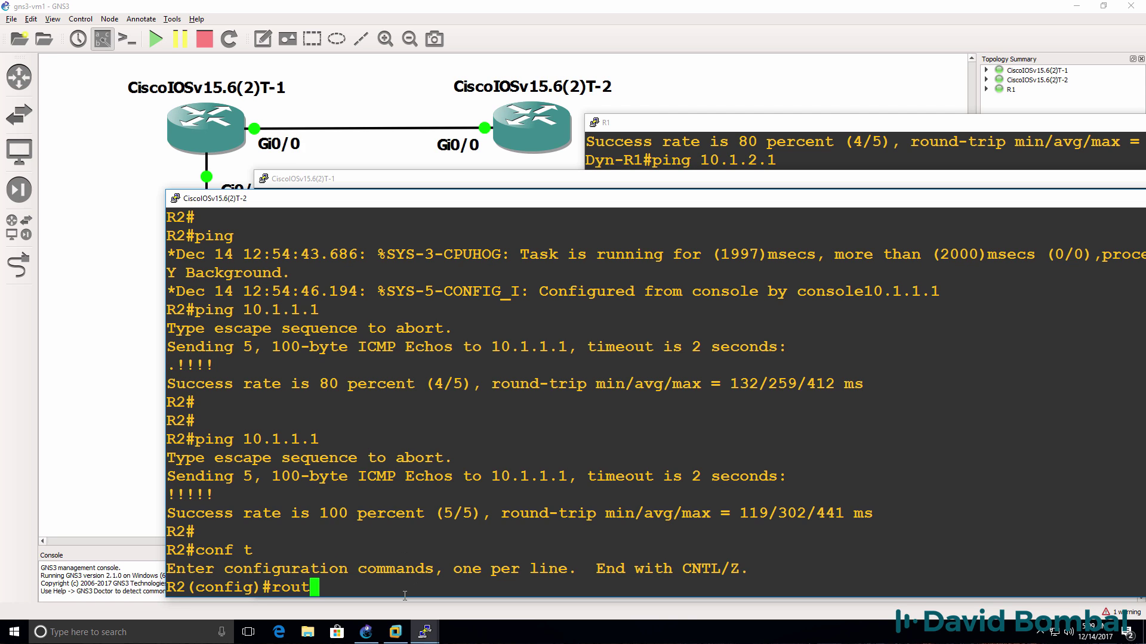
pyautogui.write('er eigrp 100')
pyautogui.press('Return')
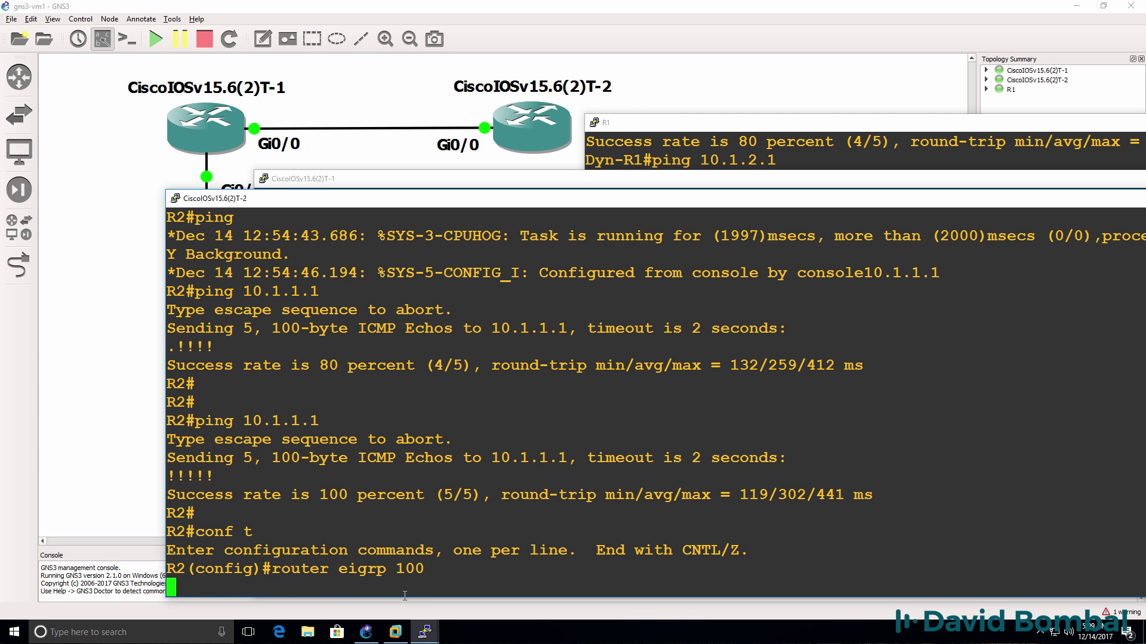
pyautogui.write('net')
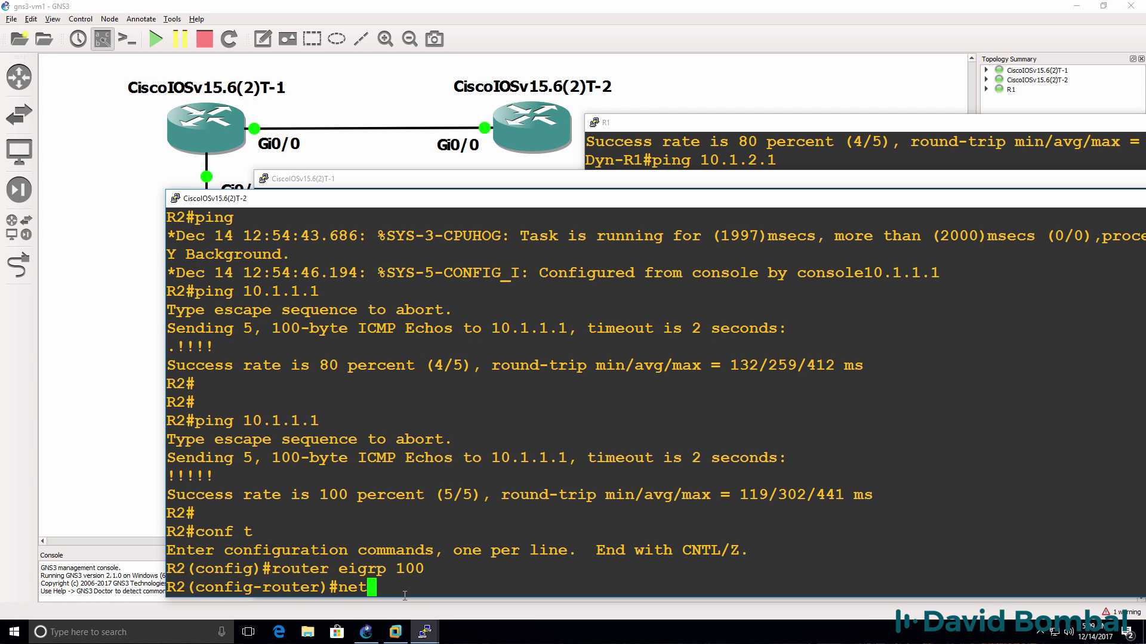
pyautogui.write('work 0.0.0.0')
pyautogui.press('Return')
# Display R1's routing table with sh ip route and highlight the connected and EIGRP-learned routes.
pyautogui.click(417, 636)
pyautogui.moveTo(418, 636)
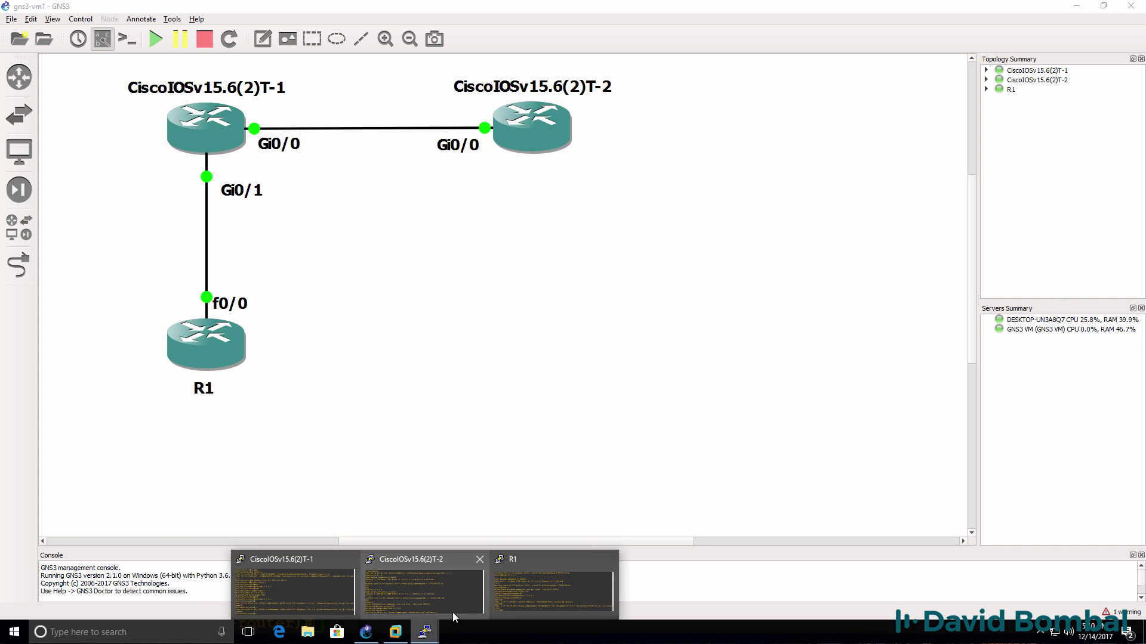
pyautogui.click(508, 606)
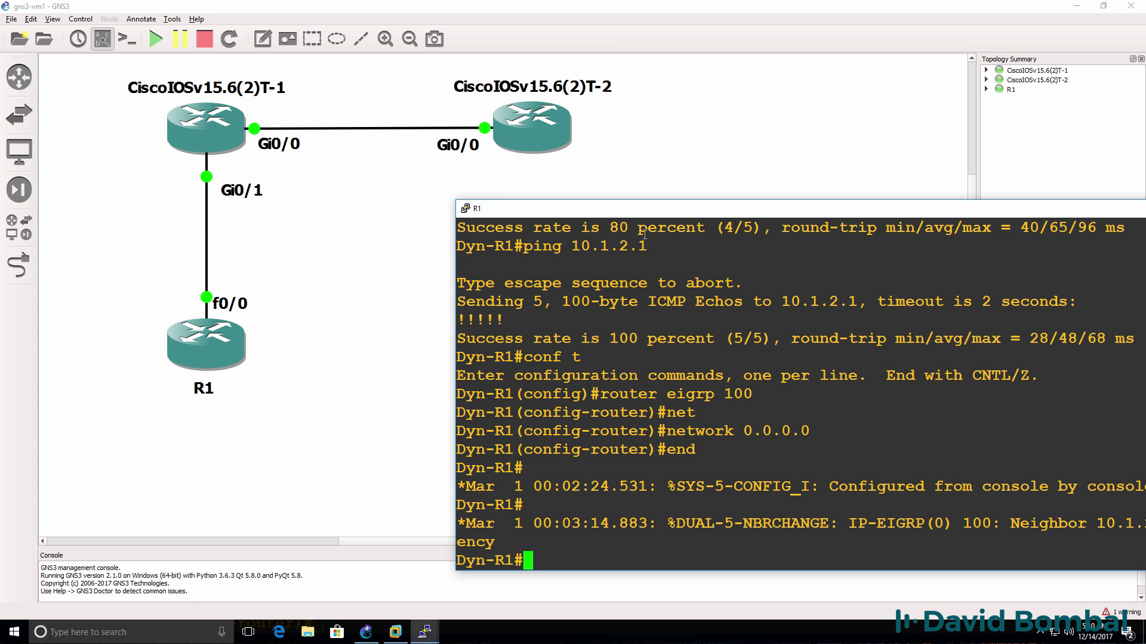
pyautogui.moveTo(633, 216); pyautogui.dragTo(488, 215)
pyautogui.write('sh ip rou')
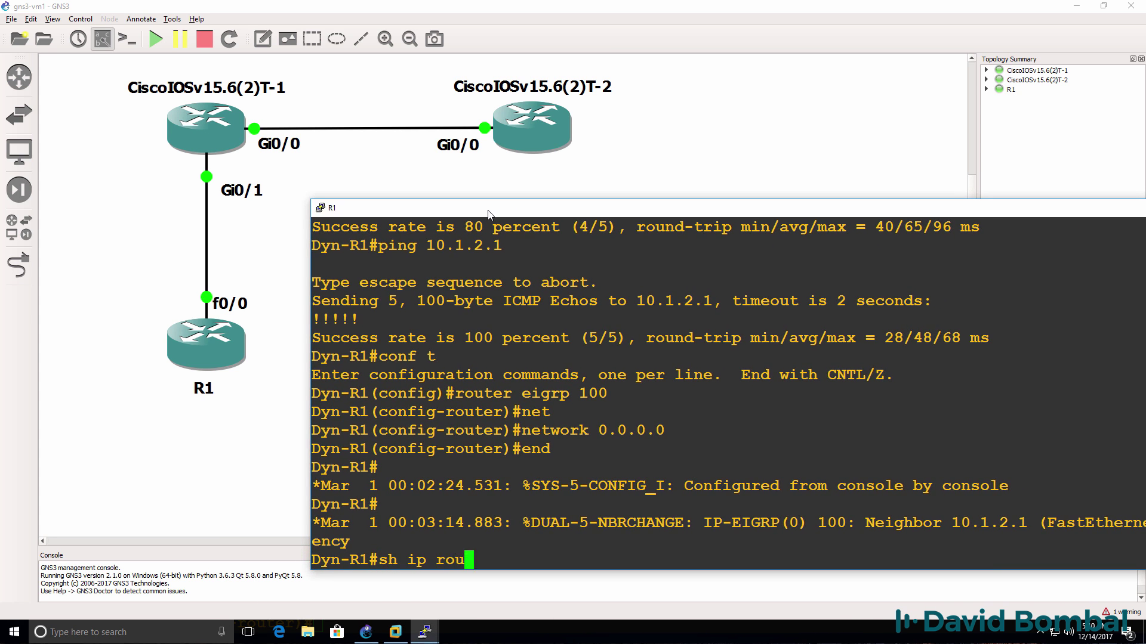
pyautogui.write('te')
pyautogui.press('Return')
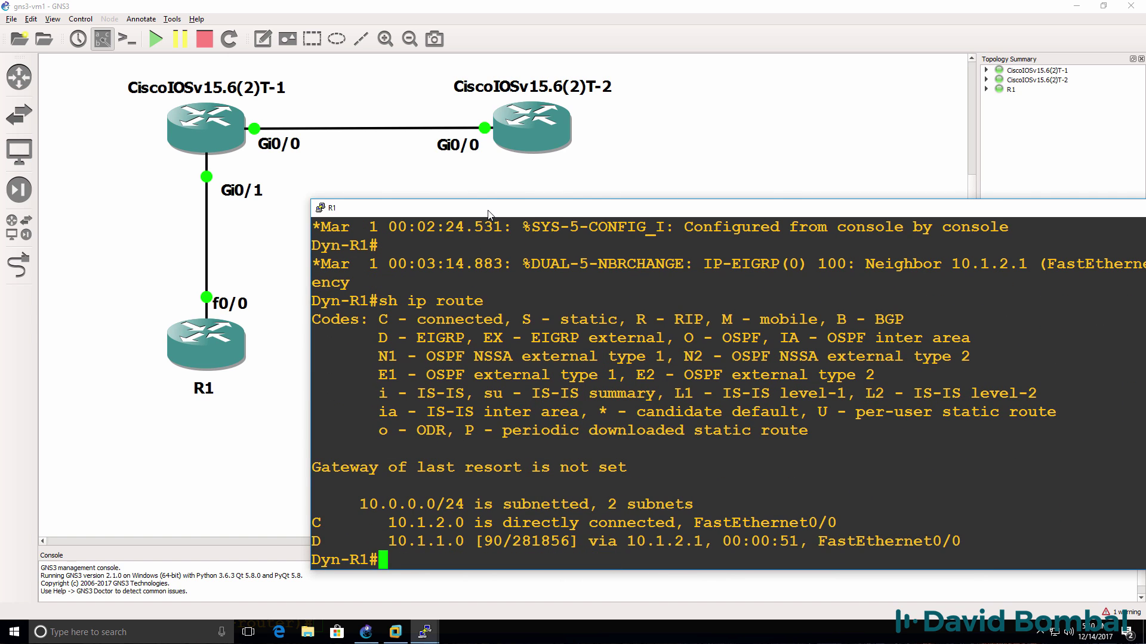
pyautogui.moveTo(837, 523); pyautogui.dragTo(298, 547)
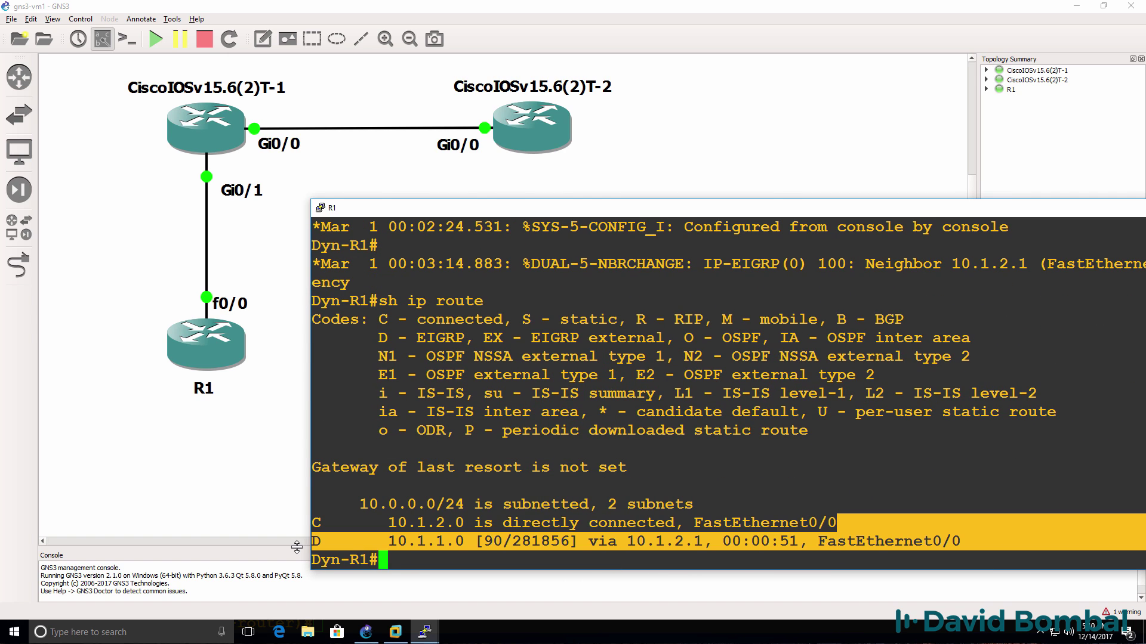
# Ping 10.1.1.1 and 10.1.1.2 from R1, then repeat both pings.
pyautogui.write('ping 10.1.1.')
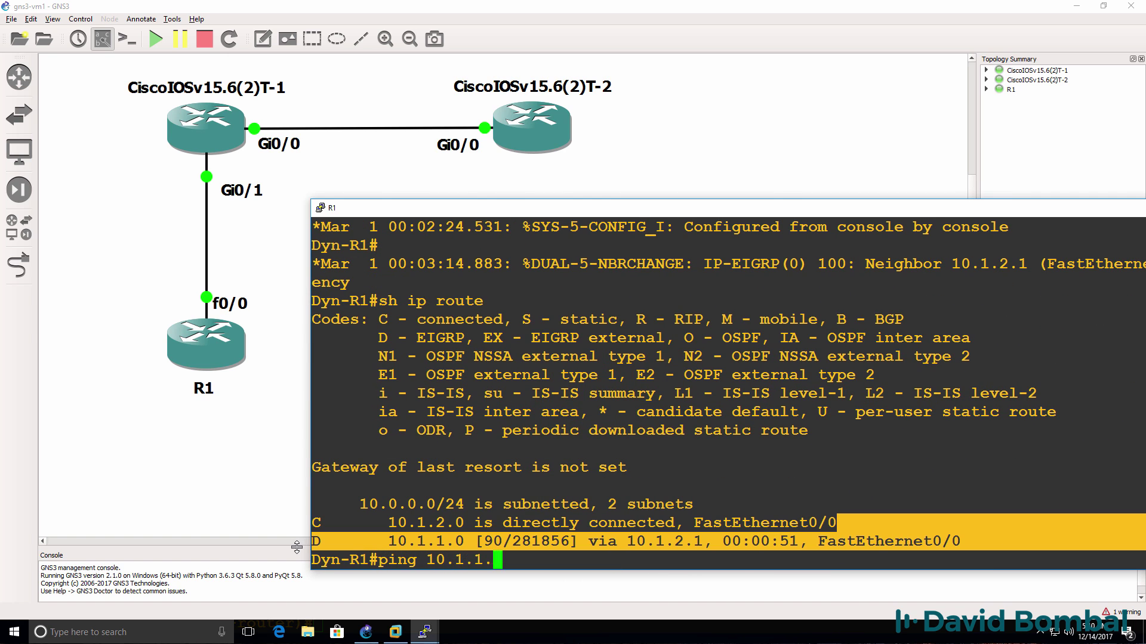
pyautogui.write('1')
pyautogui.press('Return')
pyautogui.press('Up')
pyautogui.press('BackSpace')
pyautogui.write('2')
pyautogui.press('Return')
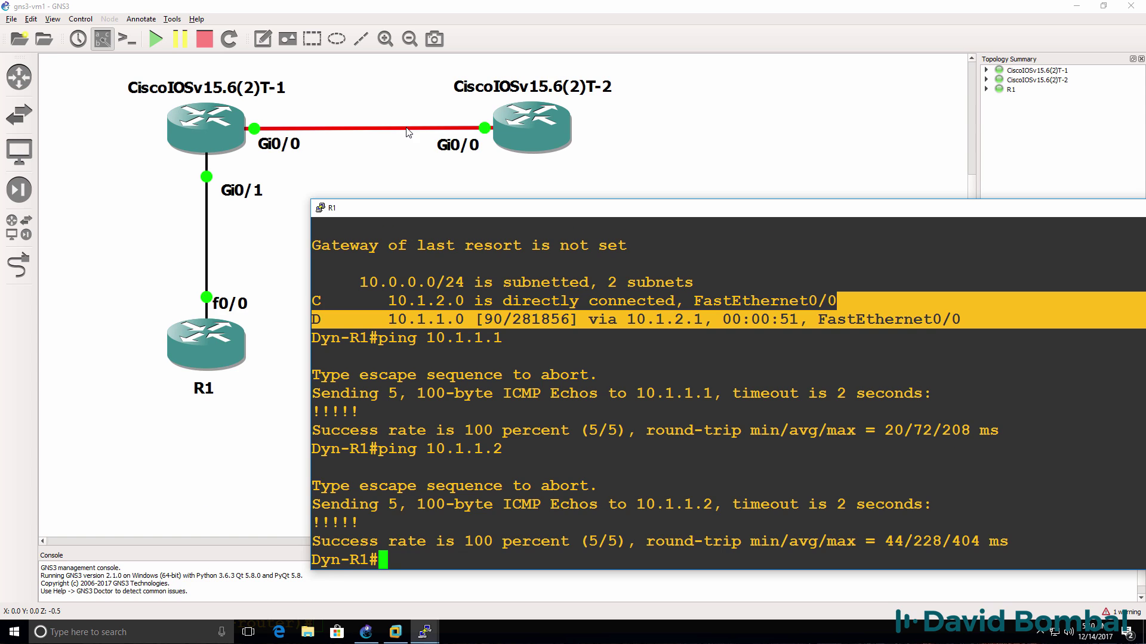
pyautogui.click(553, 482)
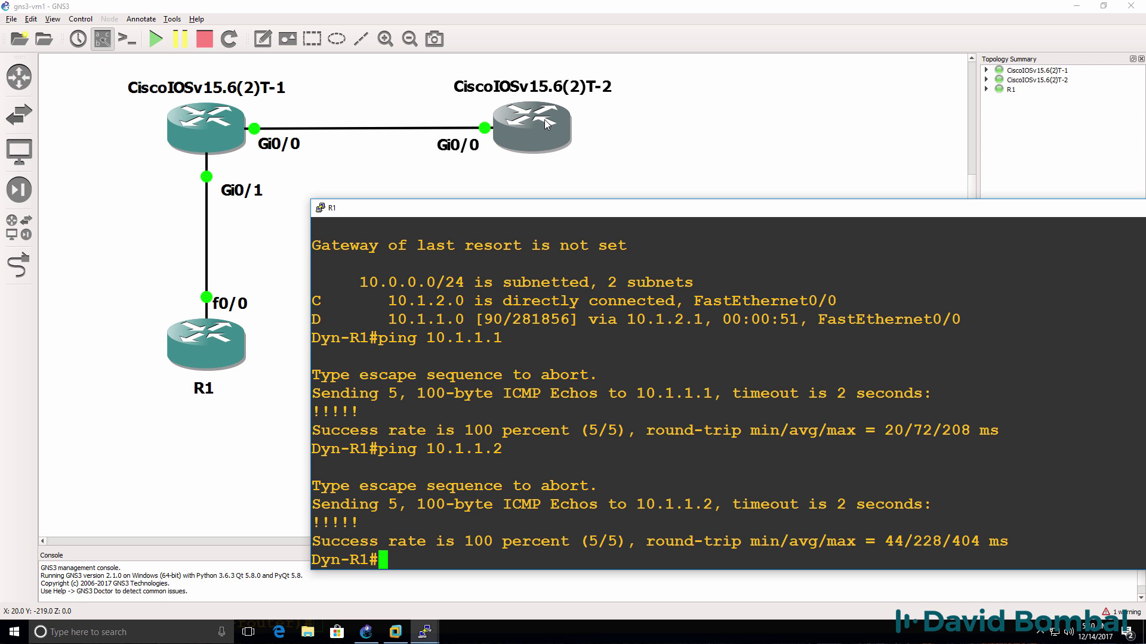
pyautogui.press('Up')
pyautogui.press('Up')
pyautogui.press('Return')
pyautogui.press('Up')
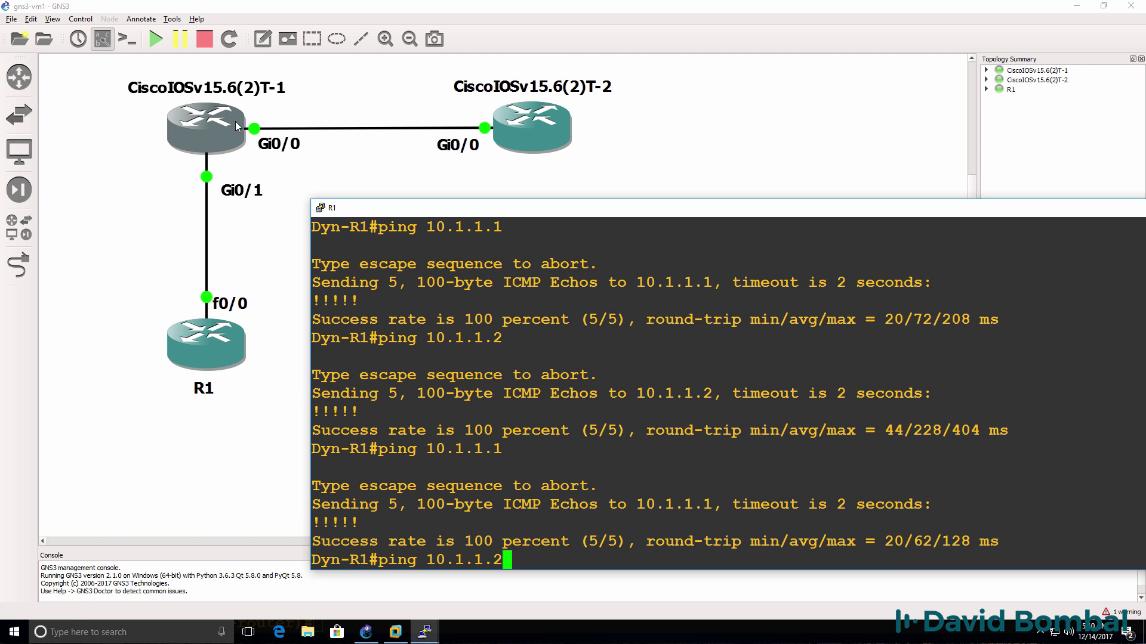
pyautogui.press('Return')
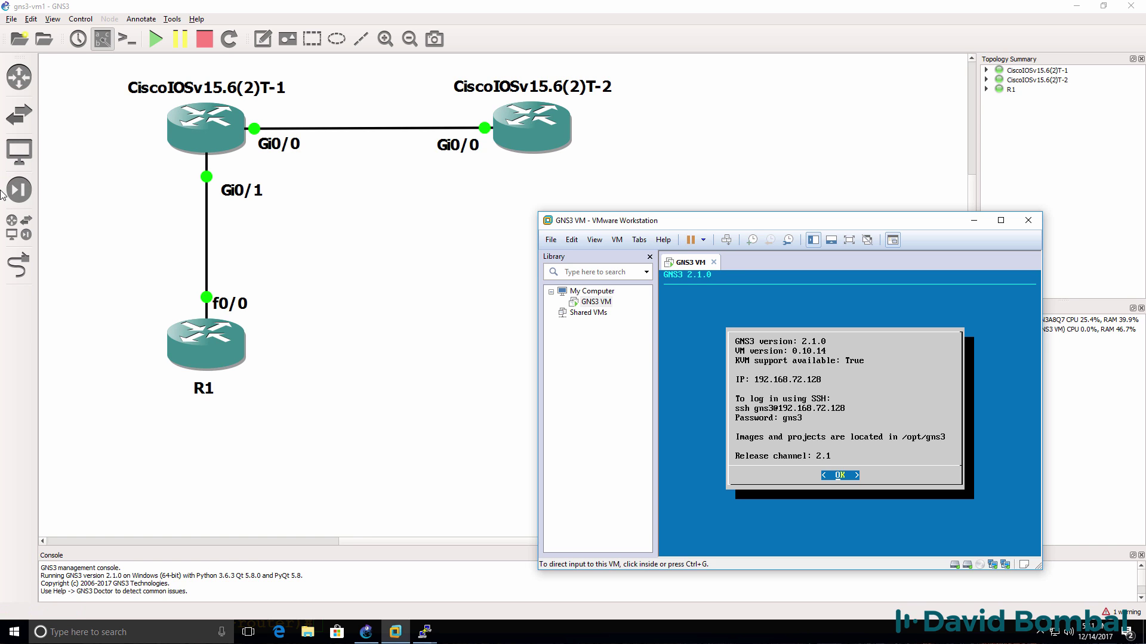
# Set the device browser to Available appliances and browse routers, switches, end devices, security, then all devices.
pyautogui.click(20, 78)
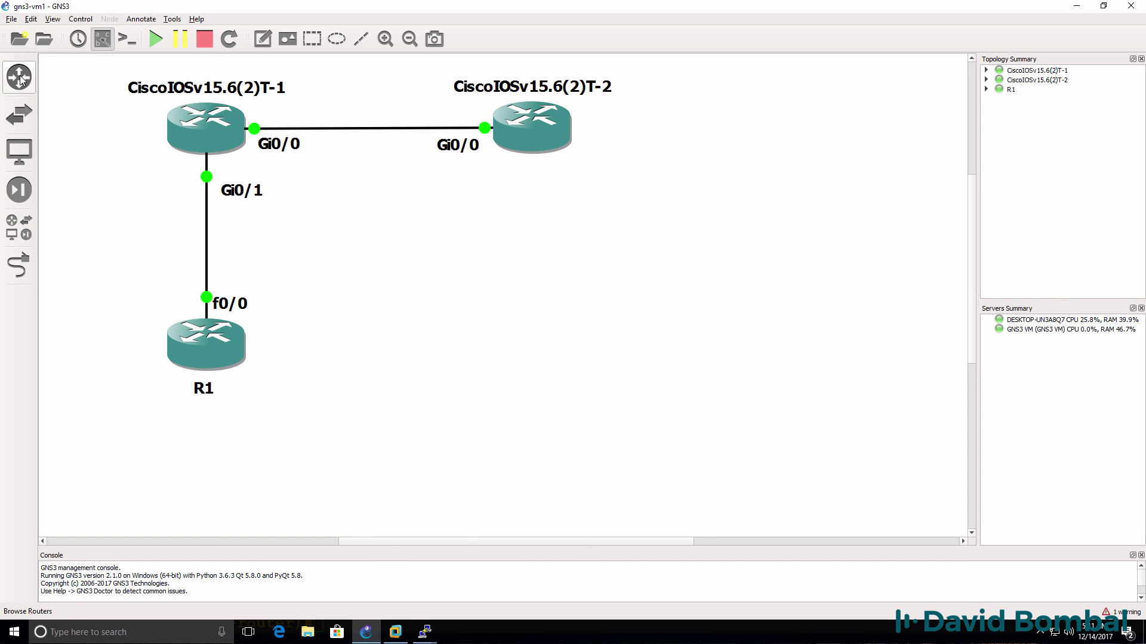
pyautogui.click(20, 78)
pyautogui.click(86, 59)
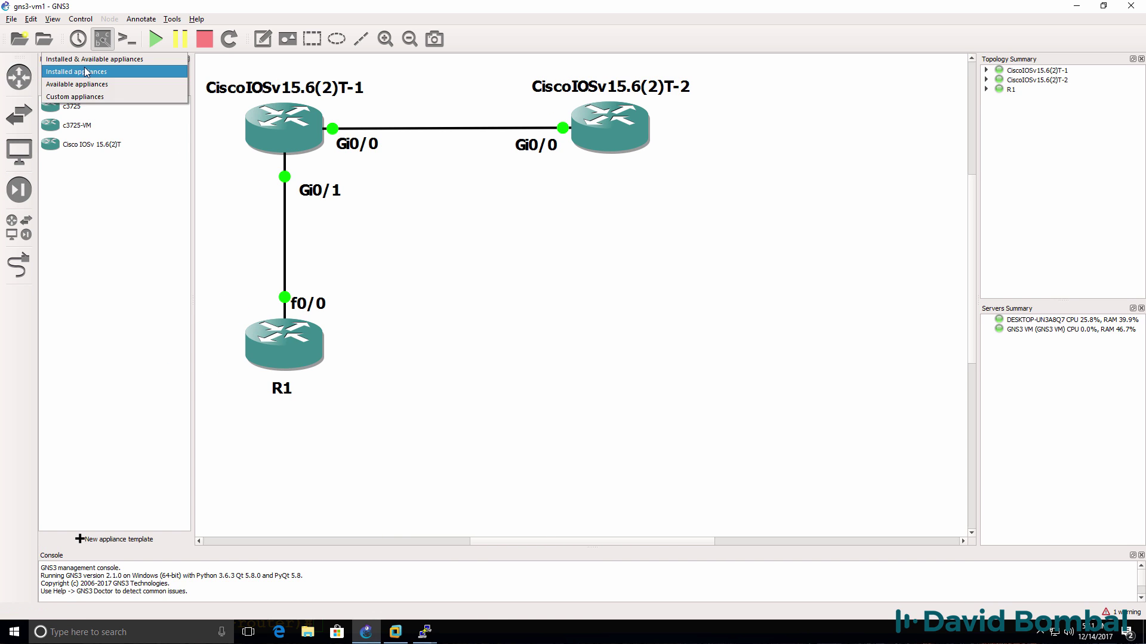
pyautogui.click(87, 84)
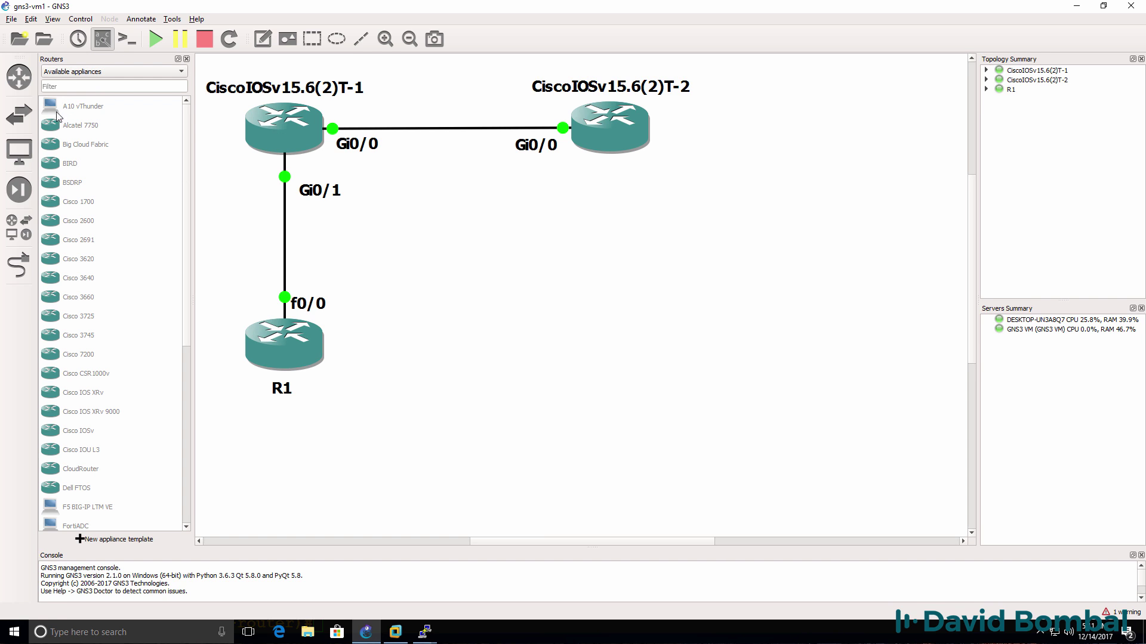
pyautogui.click(27, 116)
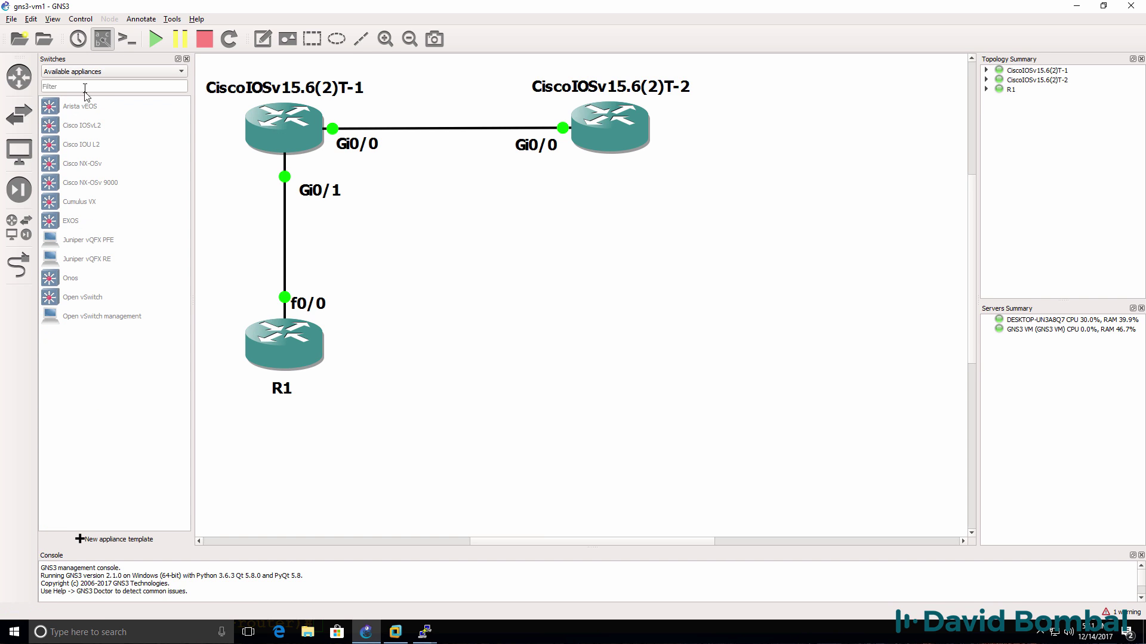
pyautogui.click(29, 156)
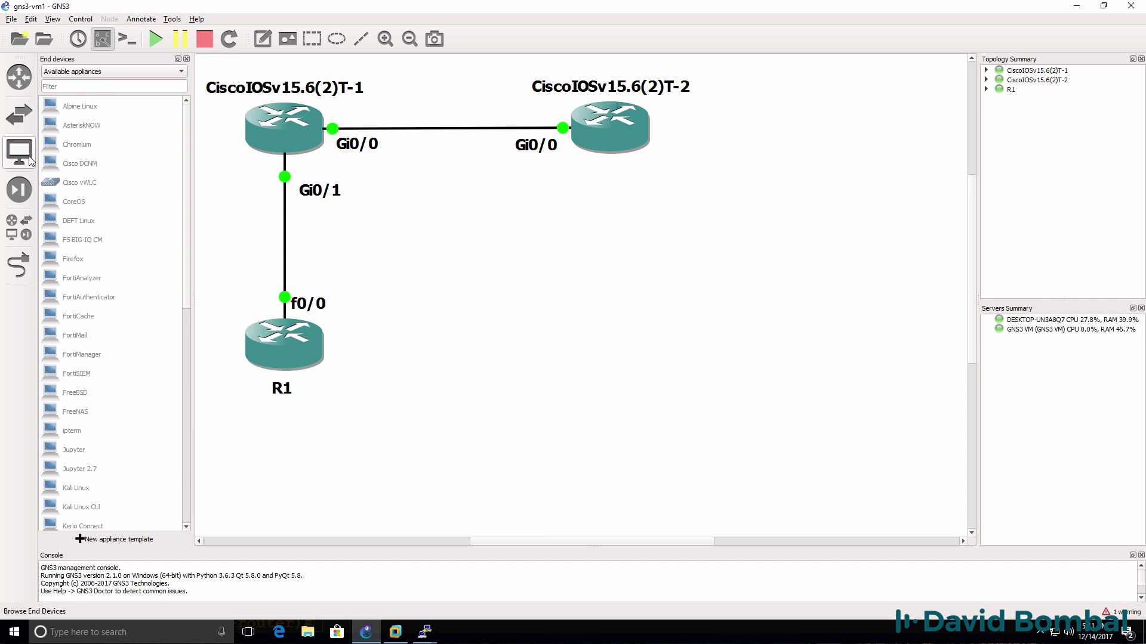
pyautogui.click(27, 189)
pyautogui.click(20, 223)
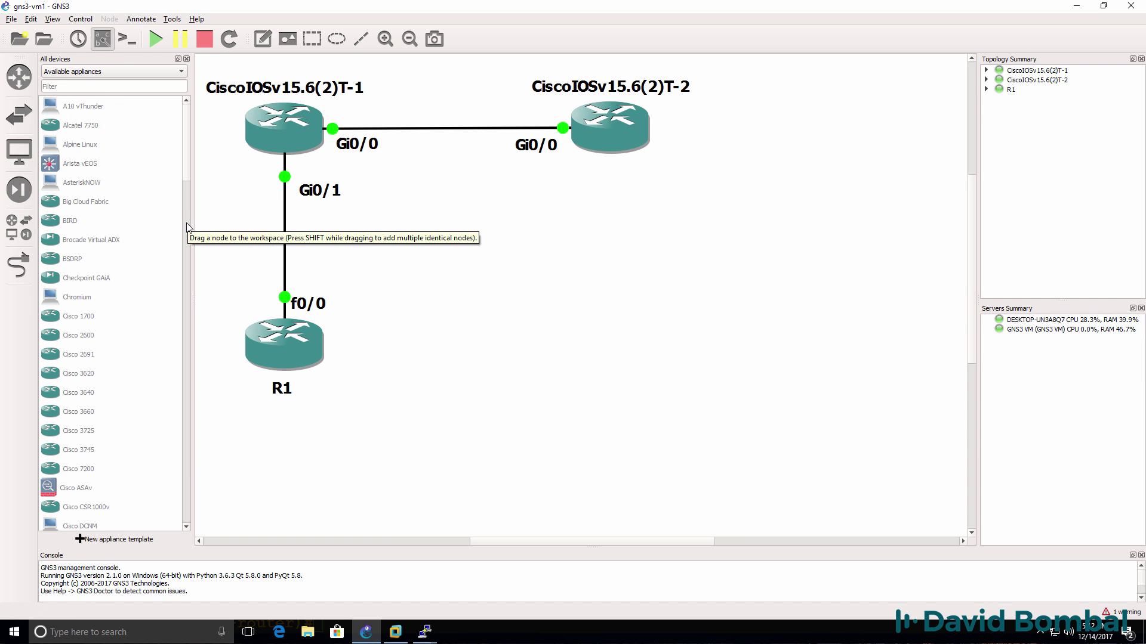